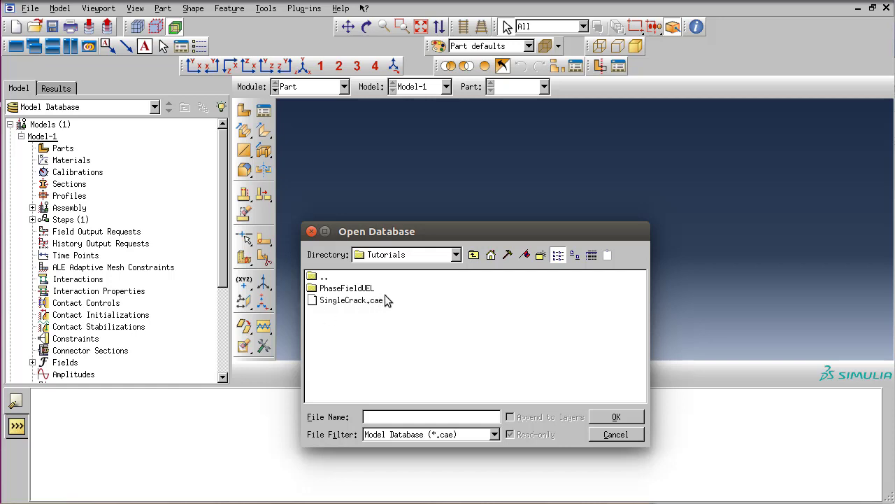
Open SingleCrack.cae, dismiss the missing journal notice, and switch to the Property module
{"action": "double_click", "coordinate": [347, 301]}
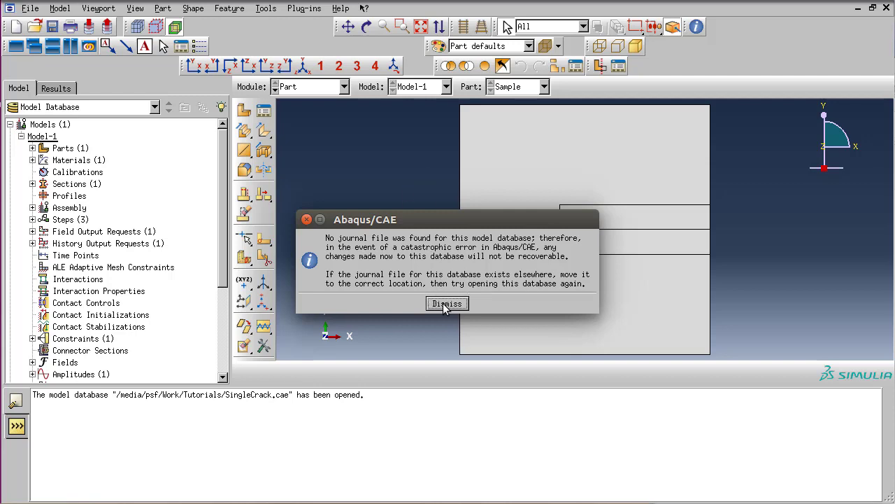
{"action": "left_click", "coordinate": [446, 305]}
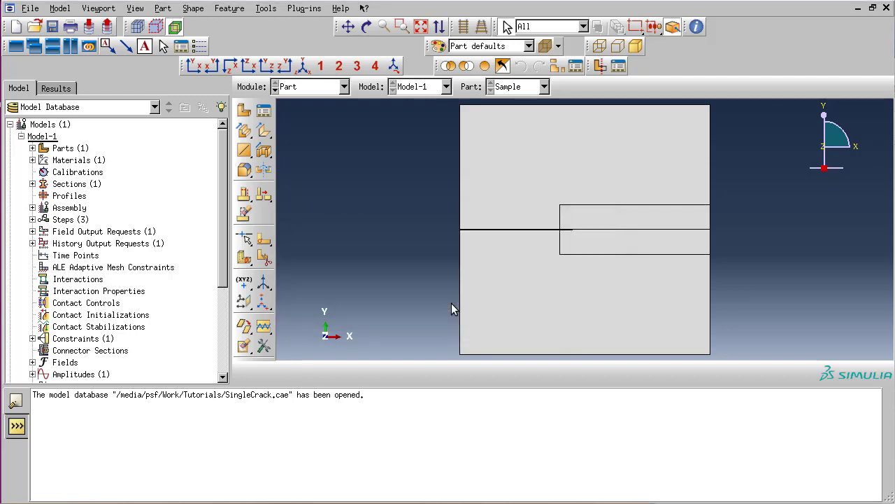
{"action": "left_click", "coordinate": [323, 90]}
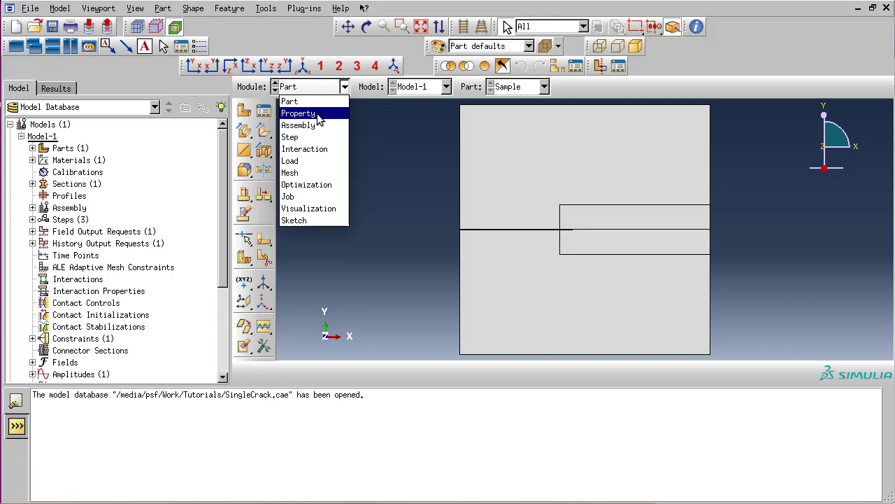
{"action": "left_click", "coordinate": [305, 115]}
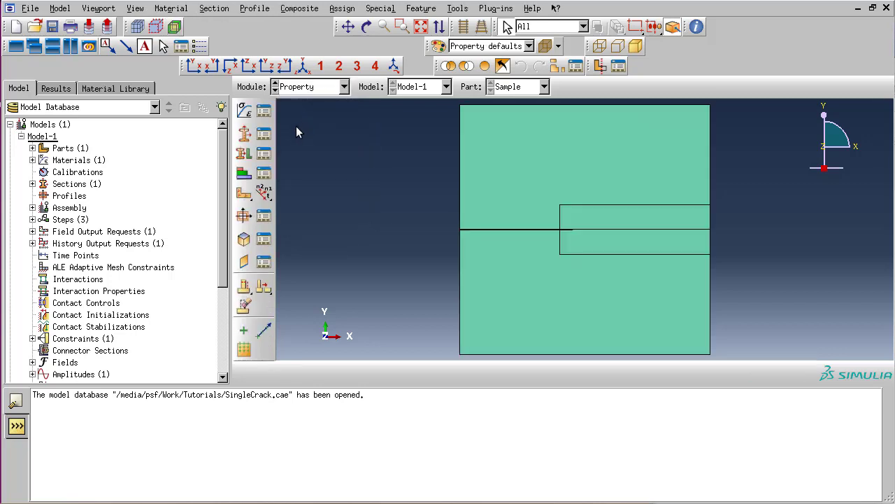
Expand Parts > Sample > Sets in the model tree and select SampleSET
{"action": "left_click", "coordinate": [32, 148]}
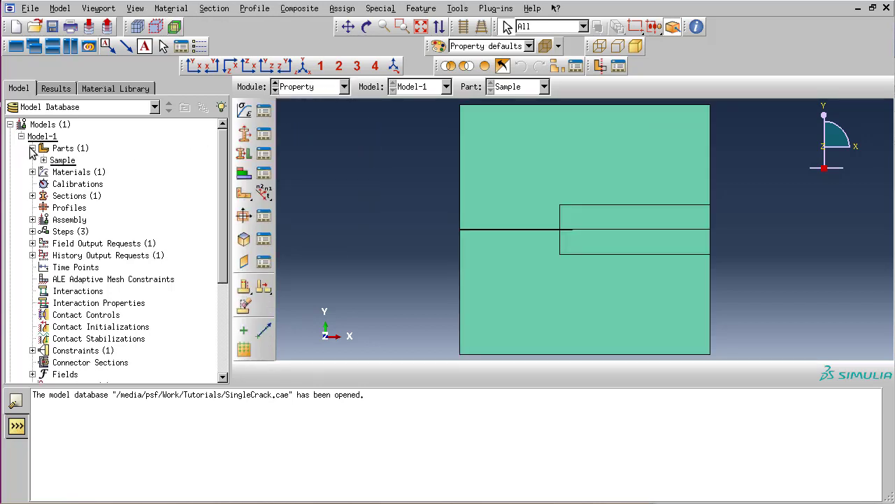
{"action": "left_click", "coordinate": [44, 160]}
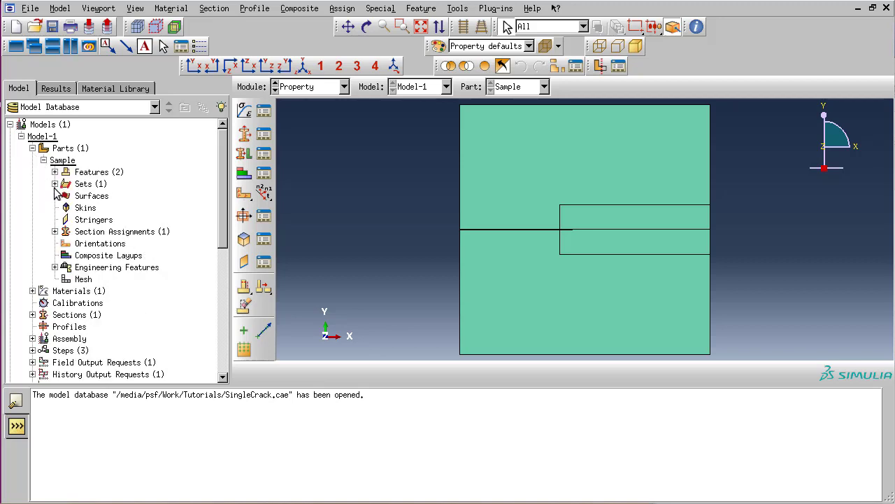
{"action": "left_click", "coordinate": [54, 183]}
{"action": "left_click", "coordinate": [91, 196]}
Prefix the Sample part's SampleSET set name with uel_, making it uel_SampleSET
{"action": "right_click", "coordinate": [102, 200]}
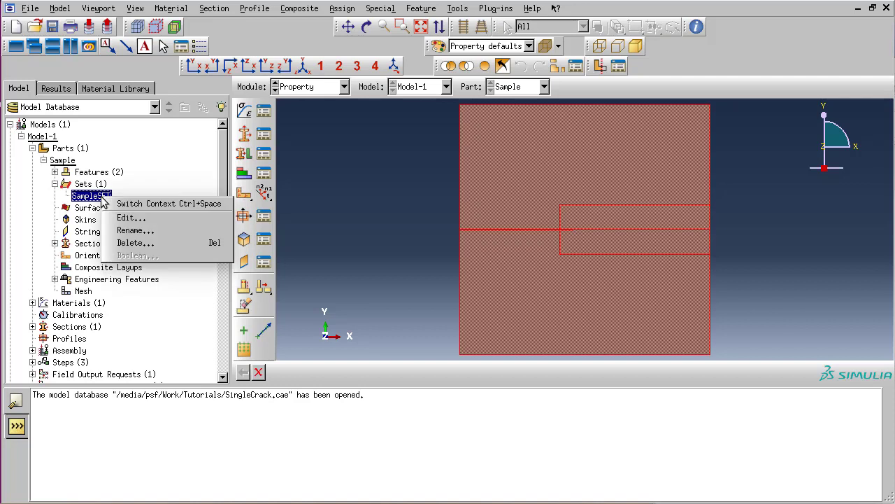
{"action": "left_click", "coordinate": [134, 231]}
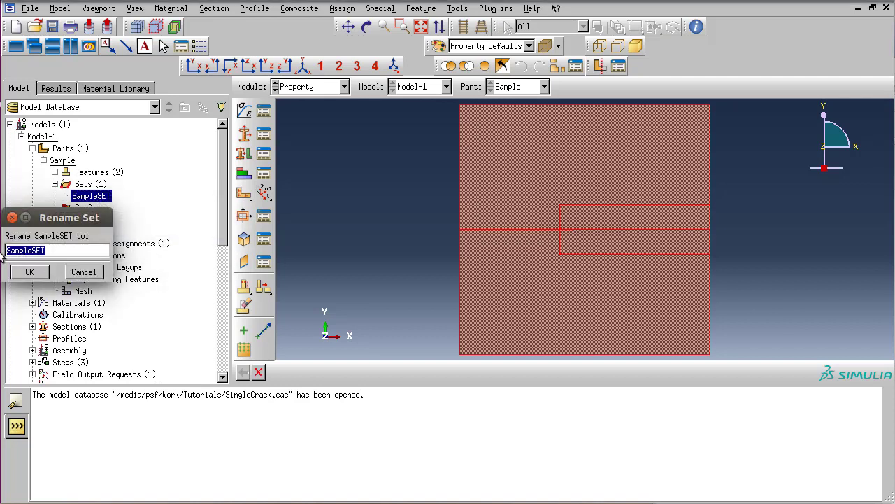
{"action": "left_click_drag", "start_coordinate": [58, 219], "coordinate": [238, 218]}
{"action": "left_click", "coordinate": [188, 251]}
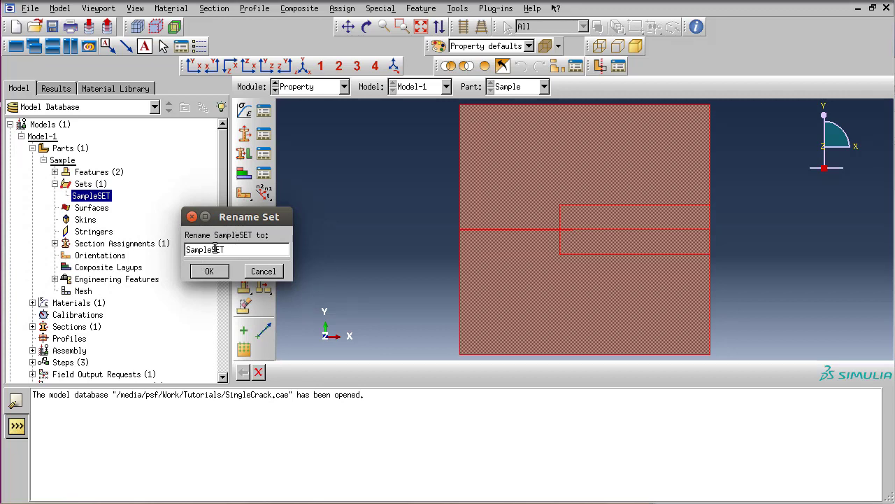
{"action": "type", "text": "uel_"}
{"action": "left_click", "coordinate": [210, 272]}
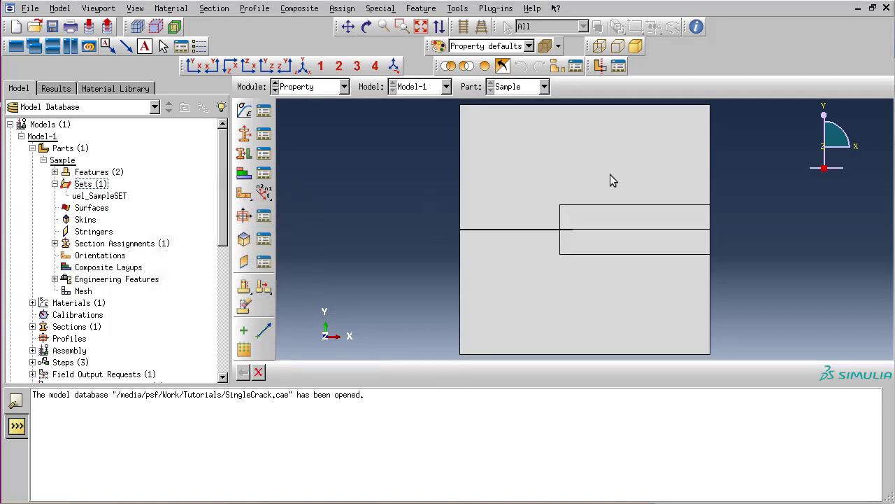
Edit the SampleSec section assignment and acknowledge the missing SampleSET region warning
{"action": "left_click", "coordinate": [263, 153]}
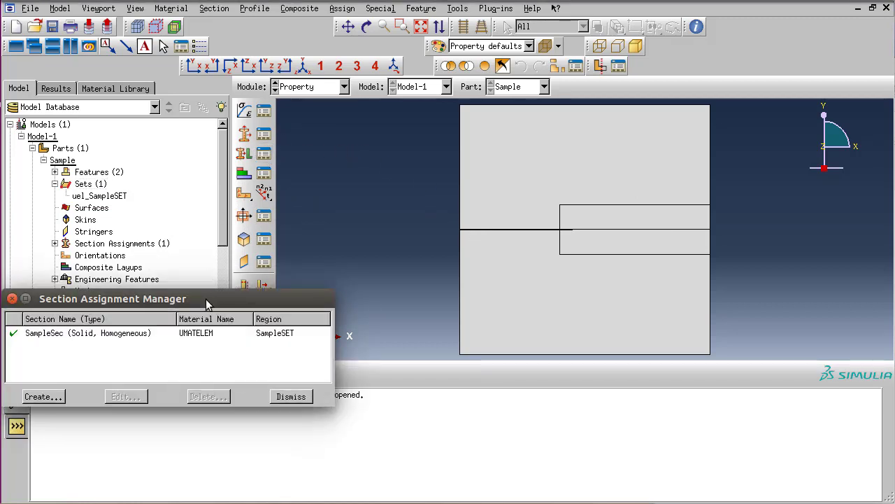
{"action": "left_click_drag", "start_coordinate": [207, 304], "coordinate": [395, 225]}
{"action": "left_click", "coordinate": [318, 256]}
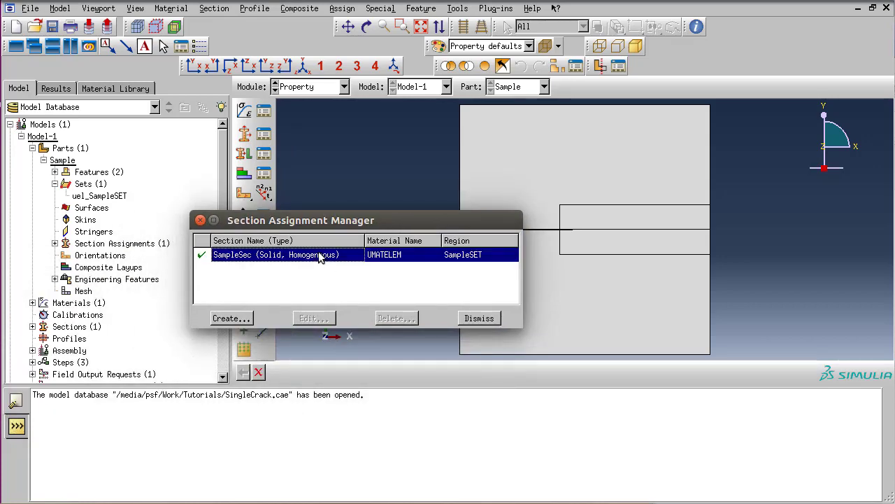
{"action": "double_click", "coordinate": [319, 257]}
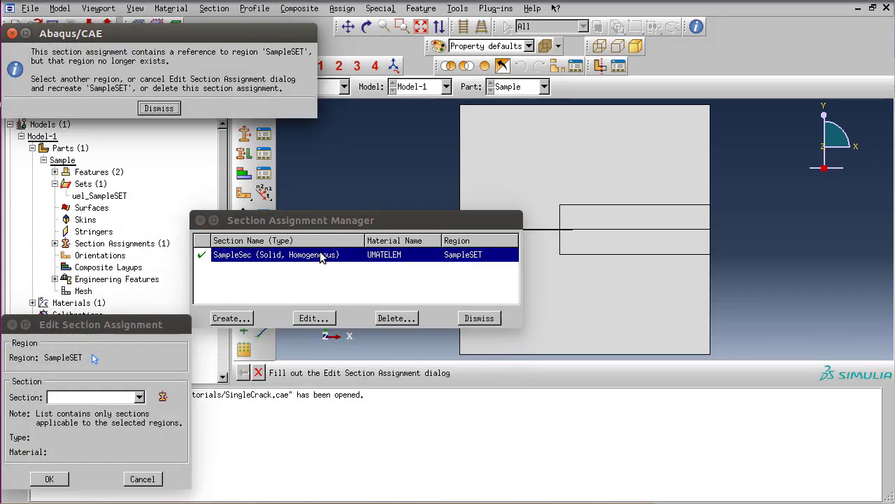
{"action": "left_click", "coordinate": [159, 108]}
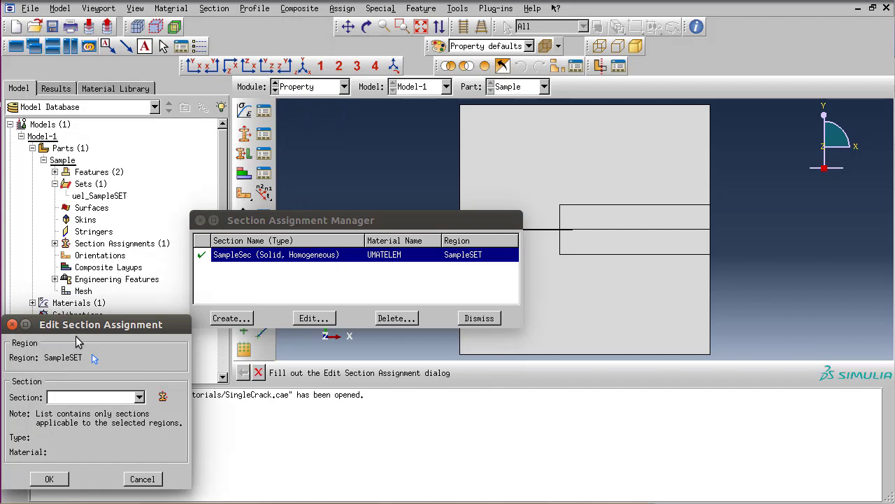
{"action": "left_click_drag", "start_coordinate": [76, 326], "coordinate": [216, 219]}
Assign section SampleSec to the uel_SampleSET set region and confirm the assignment
{"action": "left_click", "coordinate": [236, 253]}
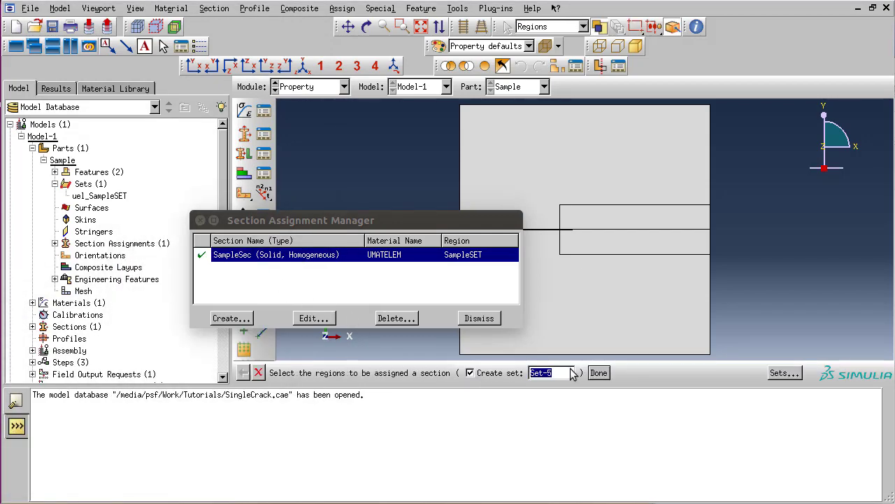
{"action": "left_click", "coordinate": [775, 376]}
{"action": "double_click", "coordinate": [155, 416]}
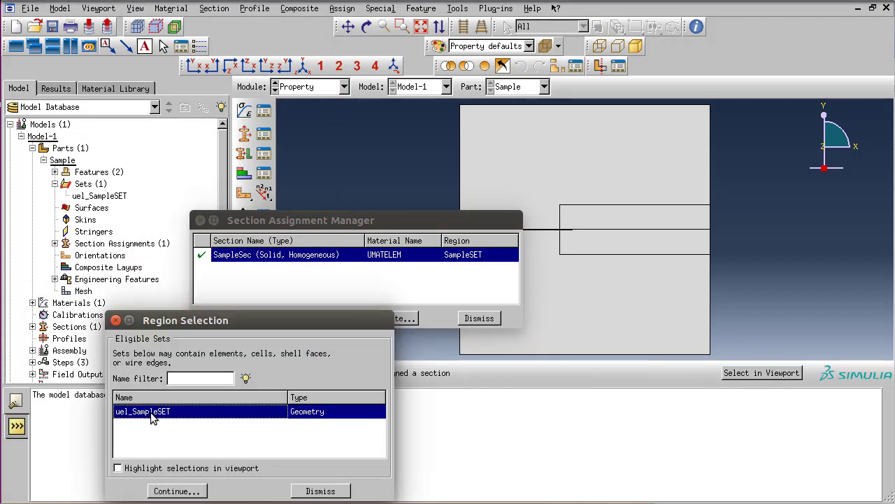
{"action": "left_click", "coordinate": [232, 312]}
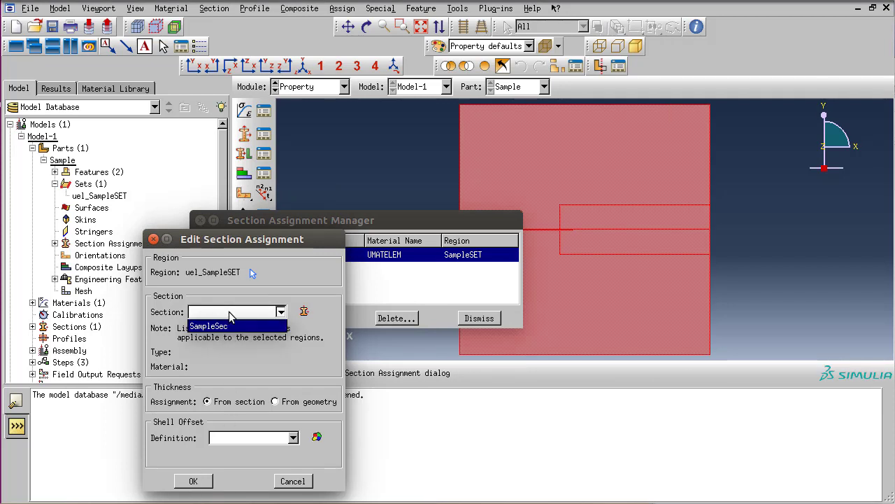
{"action": "left_click", "coordinate": [224, 327]}
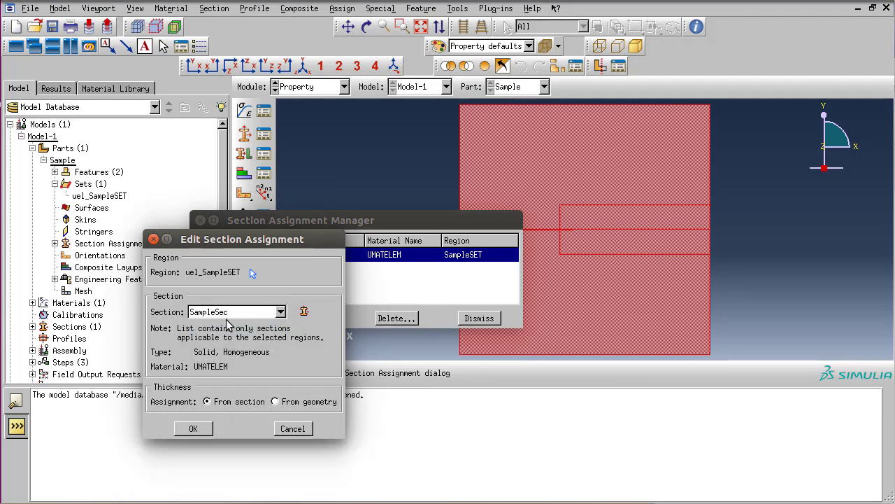
{"action": "left_click", "coordinate": [196, 429]}
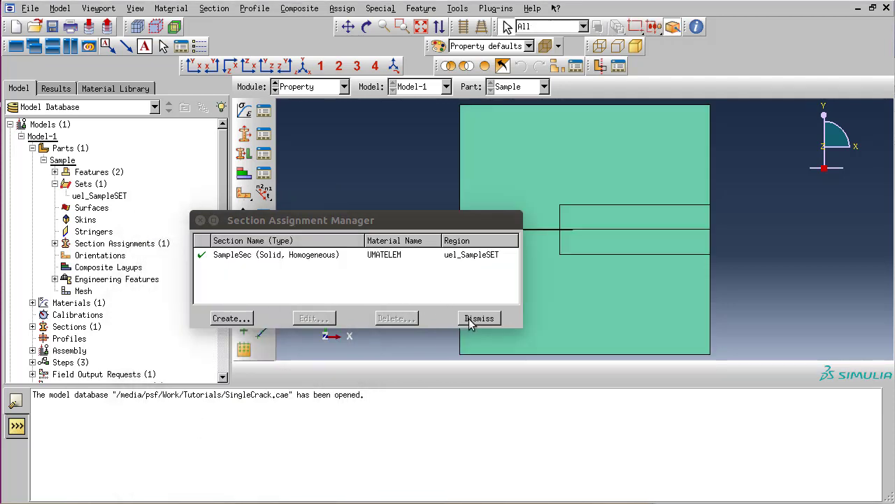
{"action": "left_click", "coordinate": [476, 318]}
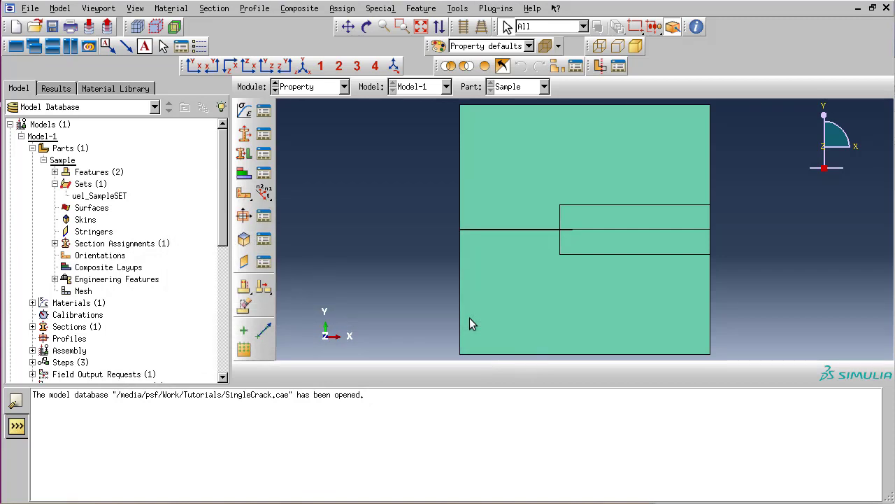
Change the UMATELEM material's Depvar state variable count from 16 to 24
{"action": "left_click", "coordinate": [263, 110]}
{"action": "left_click_drag", "start_coordinate": [184, 367], "coordinate": [266, 247]}
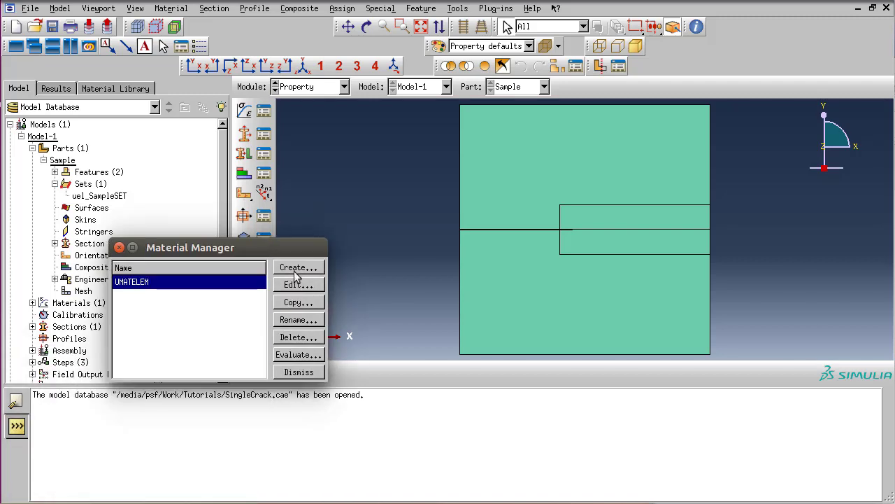
{"action": "left_click", "coordinate": [298, 285]}
{"action": "left_click_drag", "start_coordinate": [459, 256], "coordinate": [533, 254]}
{"action": "type", "text": "24"}
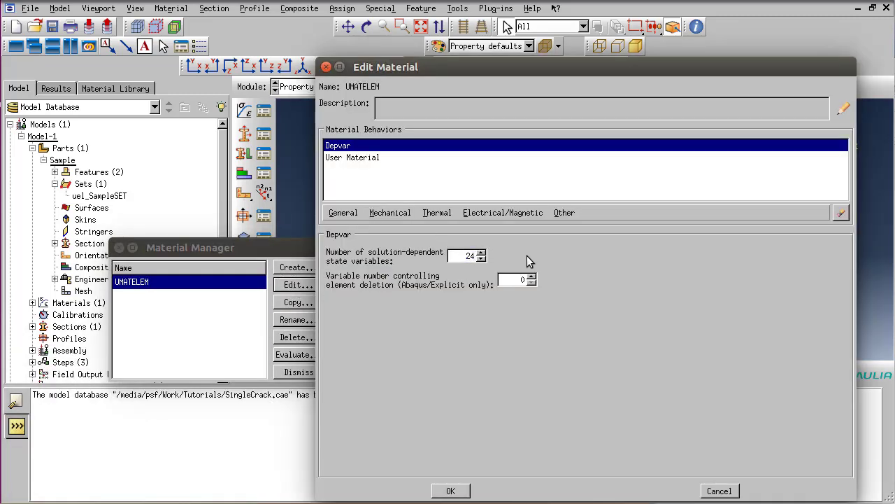
{"action": "left_click", "coordinate": [451, 490]}
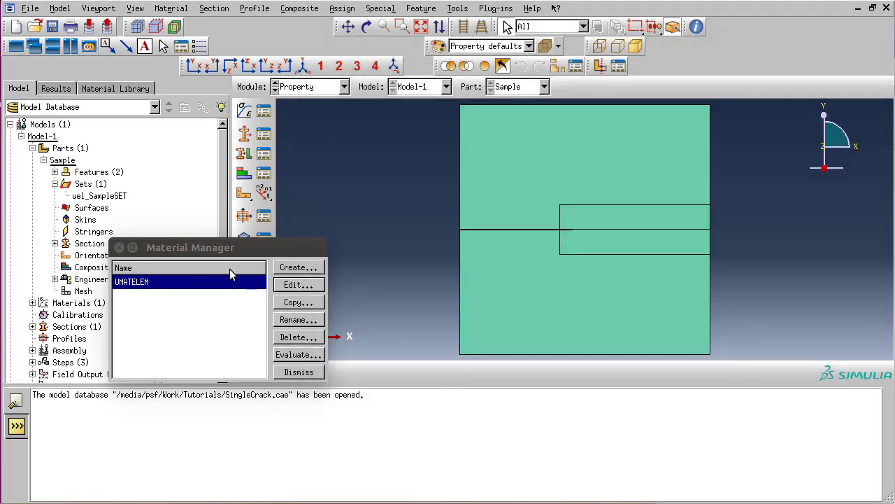
{"action": "left_click", "coordinate": [292, 371]}
{"action": "scroll", "coordinate": [61, 342], "scroll_direction": "down", "scroll_amount": 3}
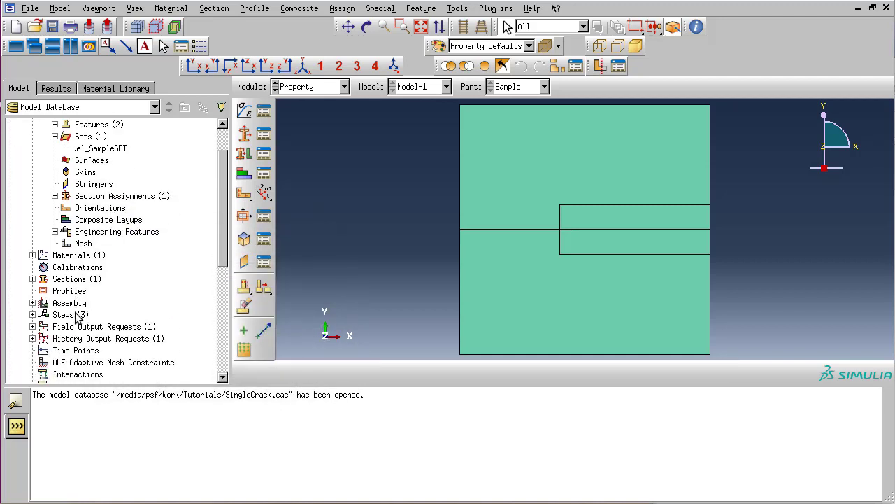
Make the assembly current from its Instances node and collapse the Parts branch
{"action": "left_click", "coordinate": [33, 293]}
{"action": "right_click", "coordinate": [73, 309]}
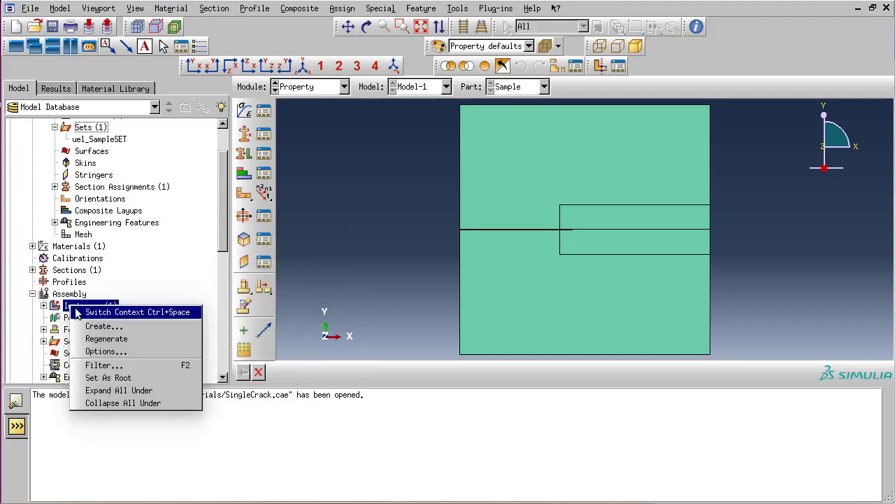
{"action": "left_click", "coordinate": [128, 340]}
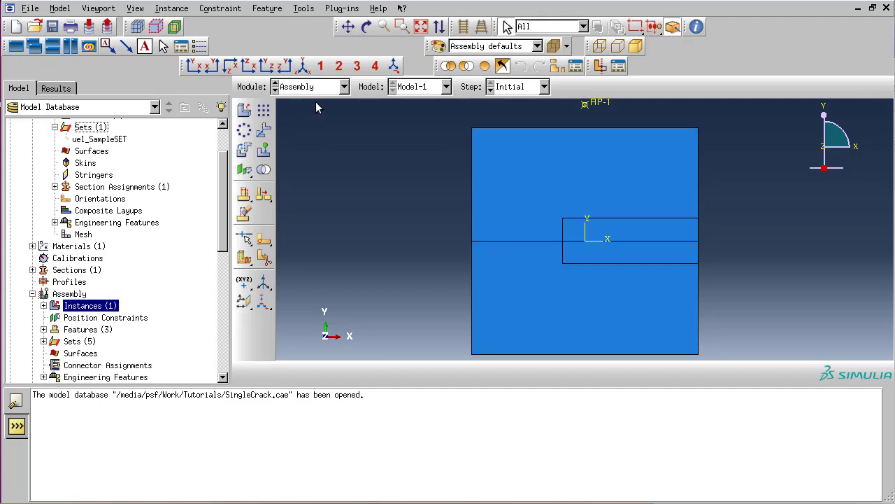
{"action": "scroll", "coordinate": [55, 145], "scroll_direction": "up", "scroll_amount": 3}
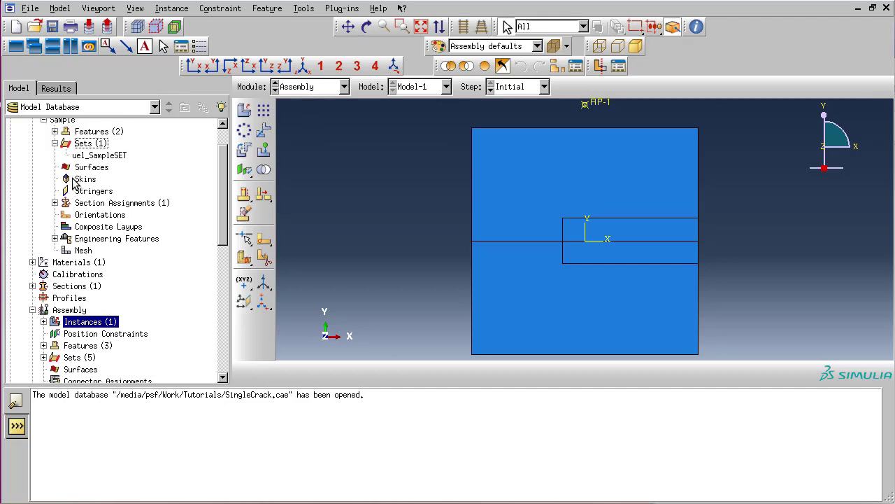
{"action": "left_click", "coordinate": [44, 142]}
{"action": "left_click", "coordinate": [32, 131]}
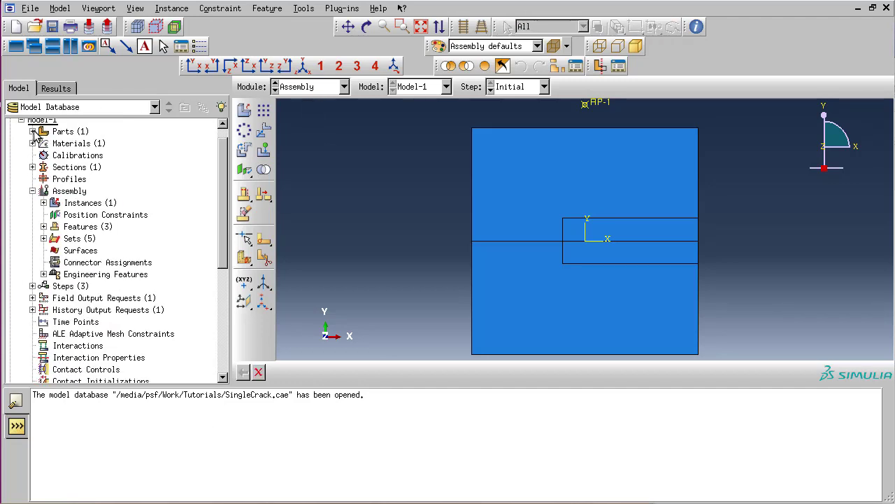
Switch to the Step module, review Model-1's two Static, General steps, and select Model-1
{"action": "left_click", "coordinate": [308, 88]}
{"action": "left_click", "coordinate": [299, 137]}
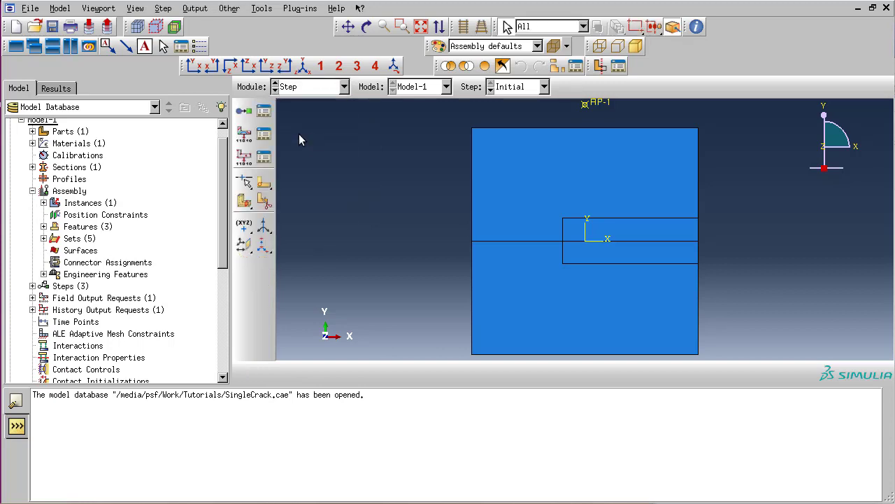
{"action": "left_click", "coordinate": [265, 112]}
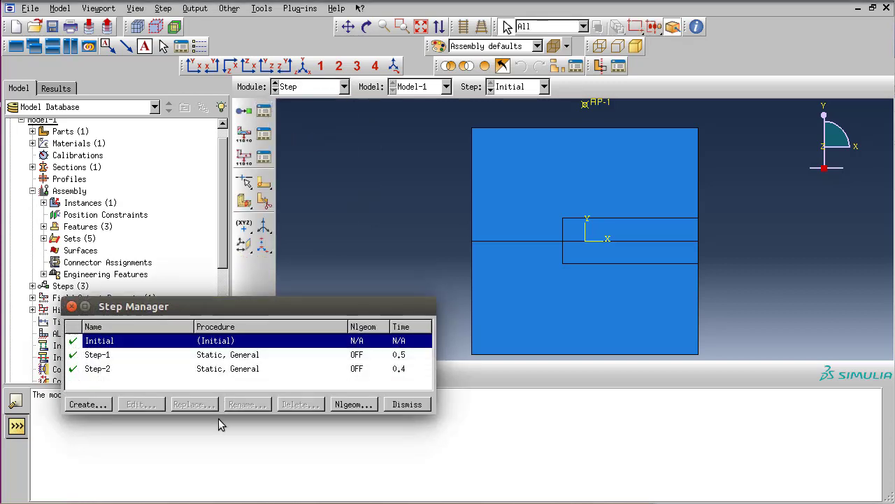
{"action": "left_click", "coordinate": [407, 404]}
{"action": "scroll", "coordinate": [51, 207], "scroll_direction": "up", "scroll_amount": 1}
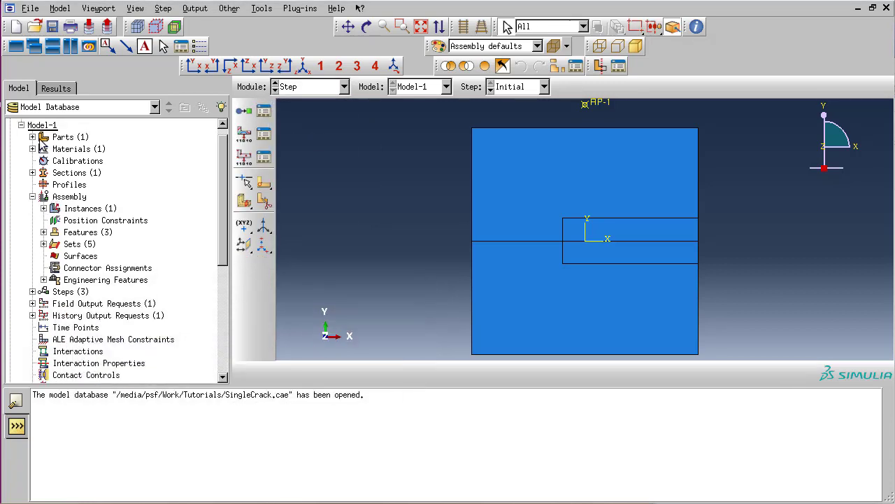
{"action": "left_click", "coordinate": [21, 137]}
{"action": "left_click", "coordinate": [44, 137]}
Copy Model-1 into a new model named Model-Auto
{"action": "right_click", "coordinate": [48, 140]}
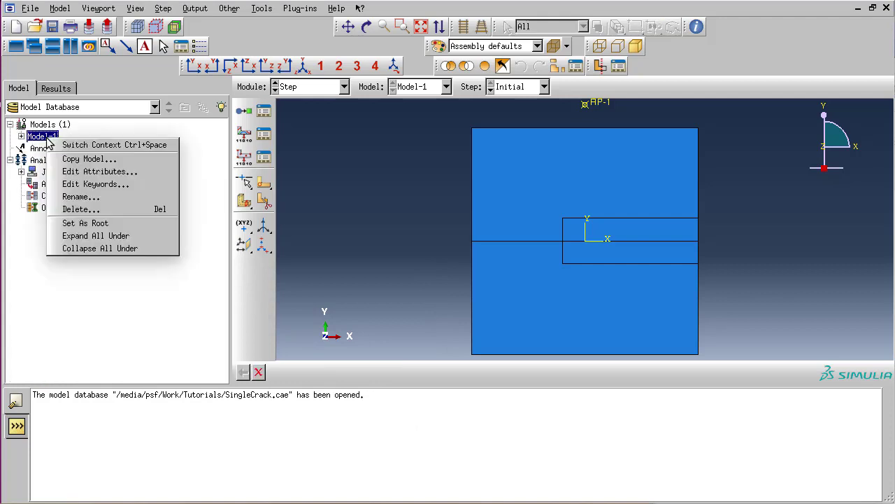
{"action": "left_click", "coordinate": [77, 159]}
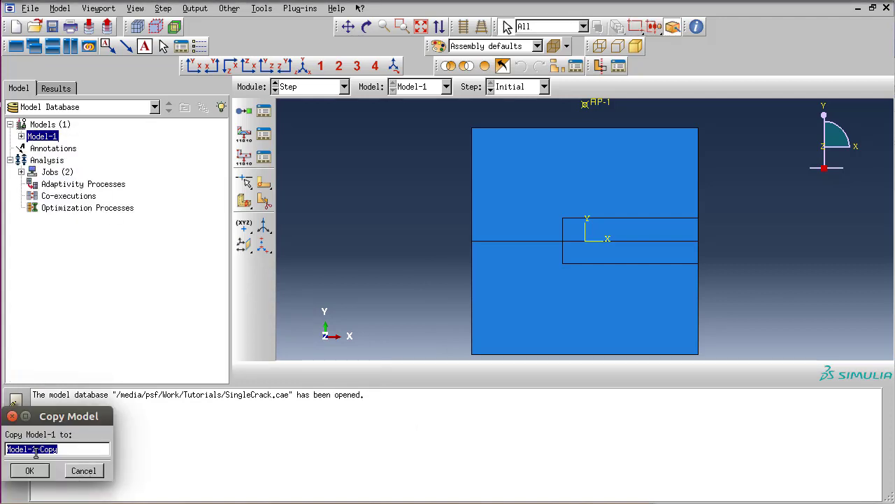
{"action": "left_click_drag", "start_coordinate": [31, 449], "coordinate": [74, 449]}
{"action": "type", "text": "4"}
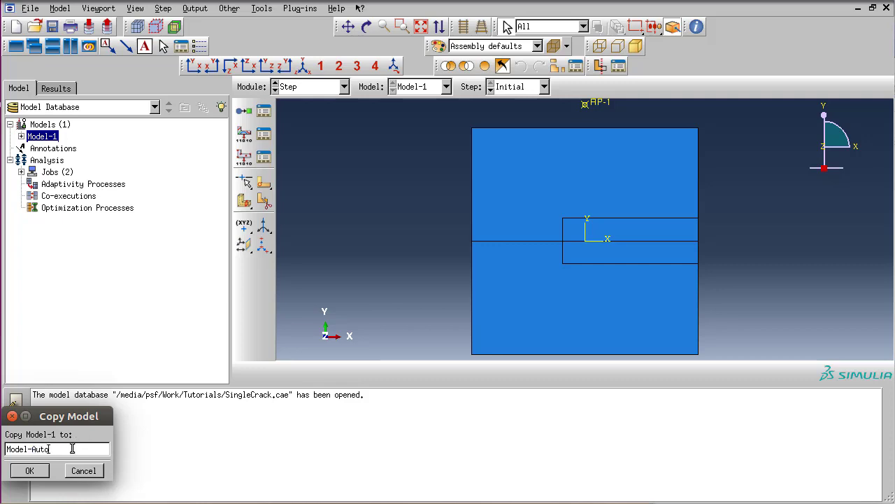
{"action": "left_click", "coordinate": [29, 470]}
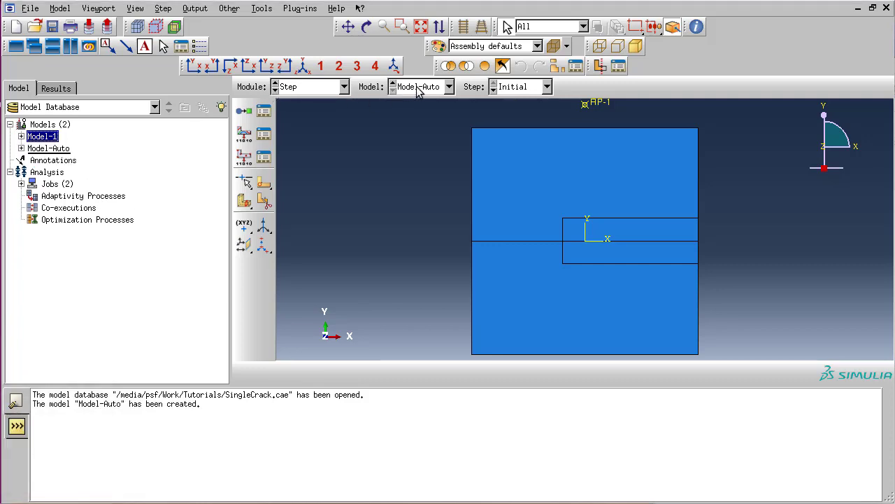
Delete Step-2 from Model-Auto
{"action": "left_click", "coordinate": [321, 89]}
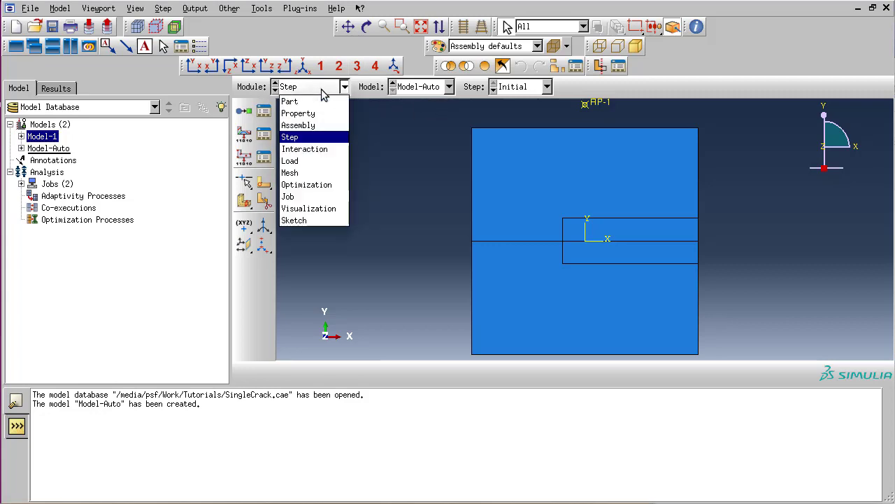
{"action": "left_click", "coordinate": [321, 89]}
{"action": "left_click", "coordinate": [264, 112]}
{"action": "left_click", "coordinate": [96, 389]}
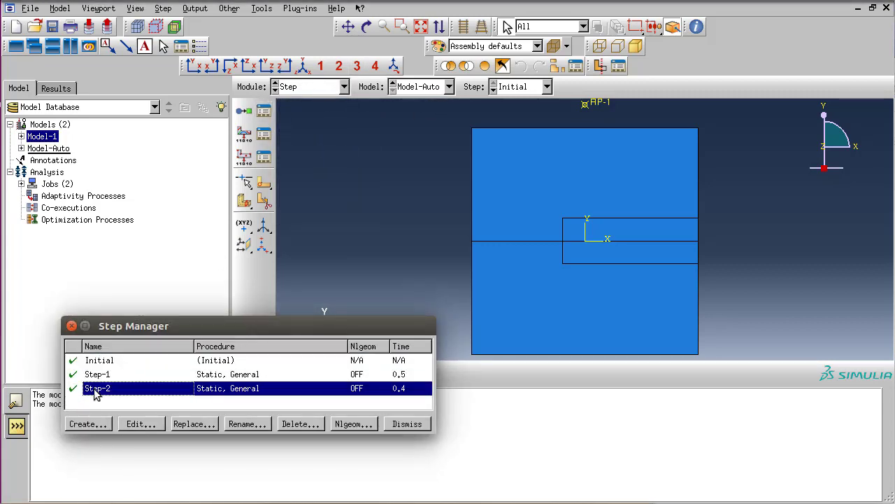
{"action": "left_click", "coordinate": [294, 425]}
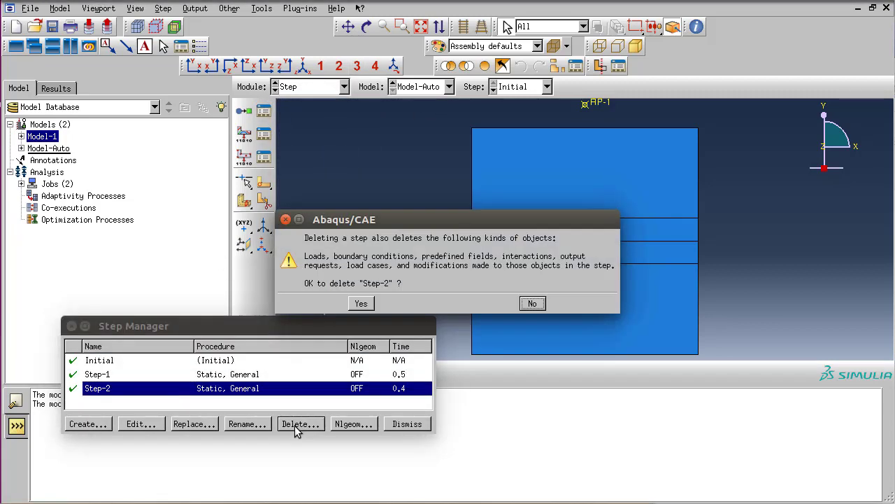
{"action": "left_click", "coordinate": [362, 305]}
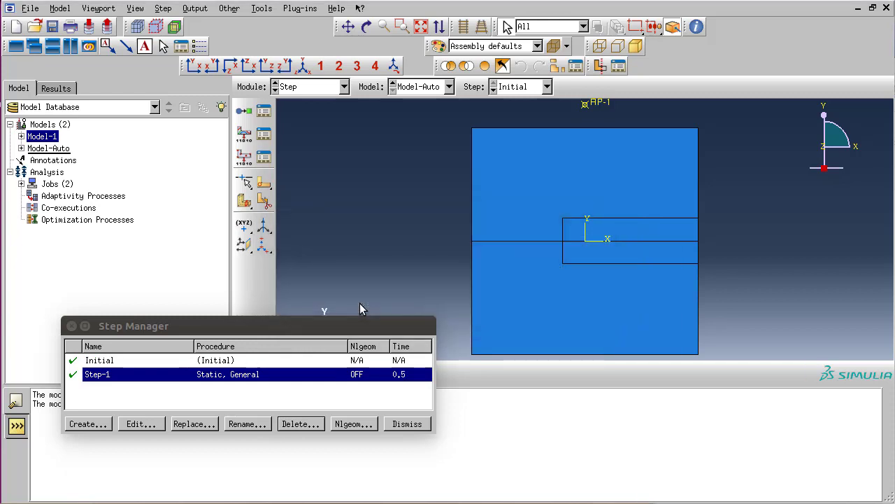
Set Step-1 to time period 1 with automatic incrementation, 500 maximum increments, minimum 1E-12
{"action": "left_click", "coordinate": [145, 422]}
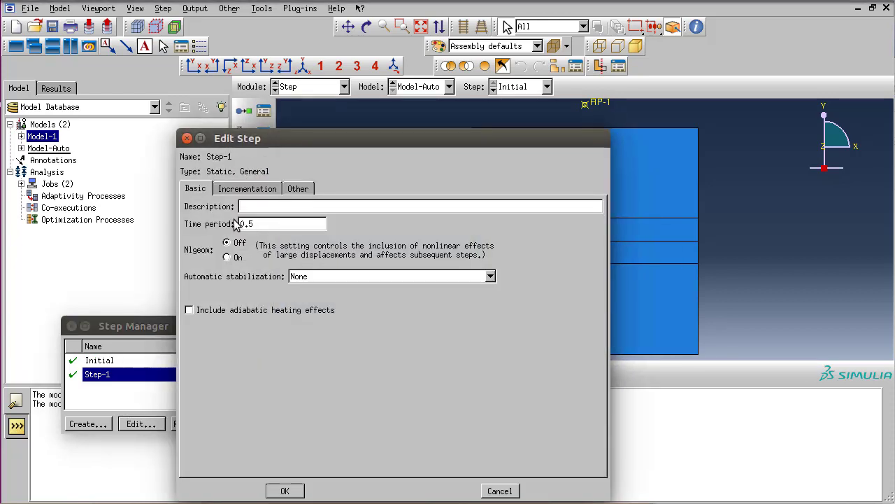
{"action": "left_click_drag", "start_coordinate": [239, 224], "coordinate": [281, 224]}
{"action": "type", "text": "1"}
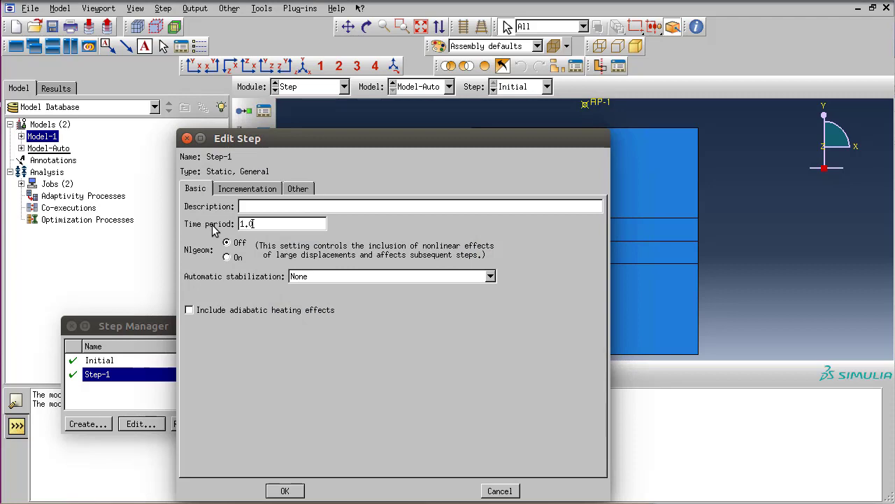
{"action": "left_click", "coordinate": [247, 188]}
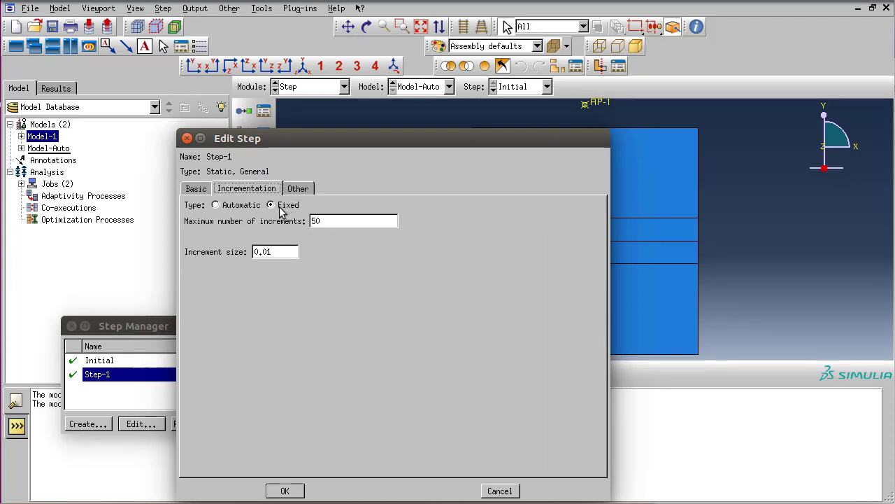
{"action": "left_click", "coordinate": [241, 206]}
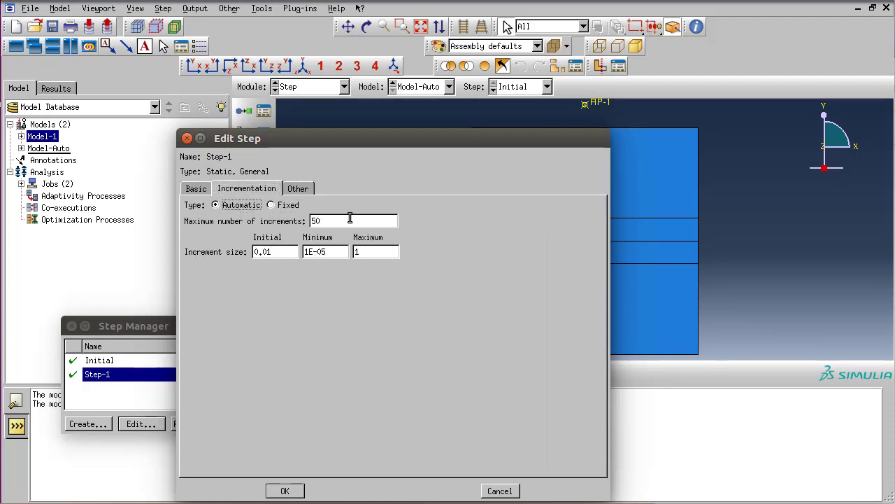
{"action": "left_click_drag", "start_coordinate": [350, 221], "coordinate": [281, 222]}
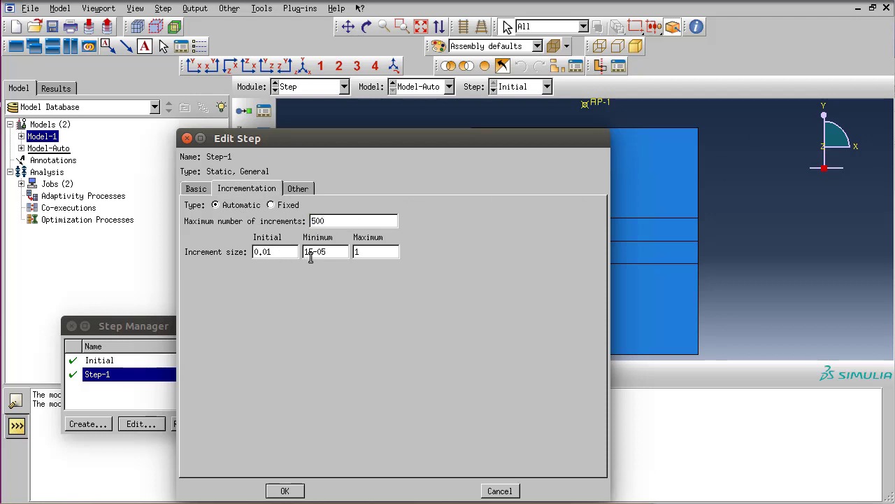
{"action": "left_click", "coordinate": [334, 257]}
{"action": "key", "text": "BackSpace"}
{"action": "key", "text": "BackSpace"}
{"action": "left_click", "coordinate": [289, 490]}
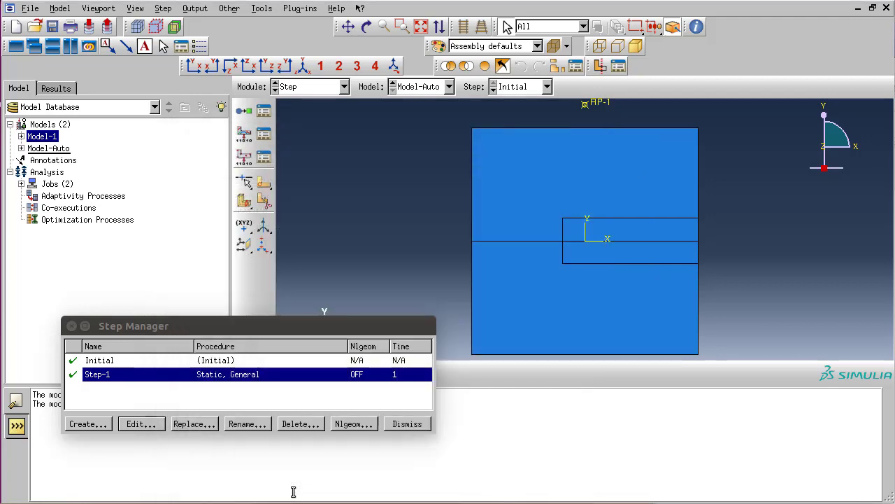
{"action": "left_click", "coordinate": [414, 424]}
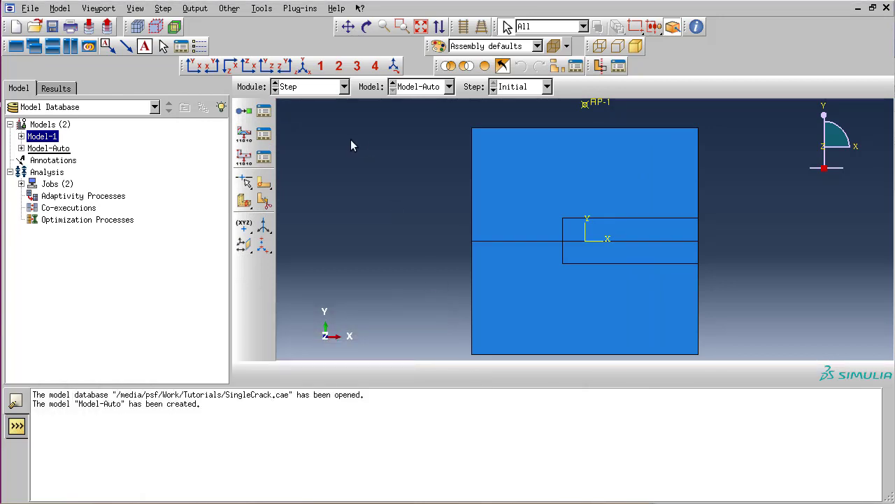
In the Job module, delete the SingleCrack_UEL job, leaving only SingleCrack
{"action": "left_click", "coordinate": [330, 87]}
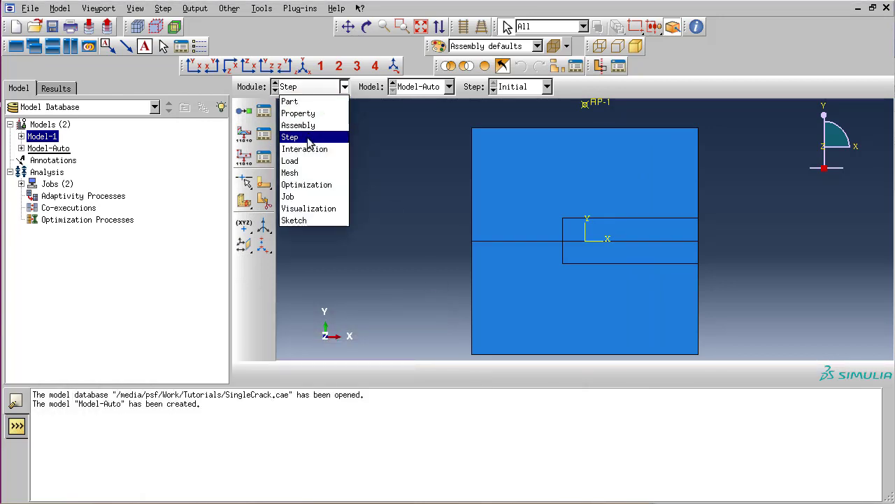
{"action": "left_click", "coordinate": [304, 196]}
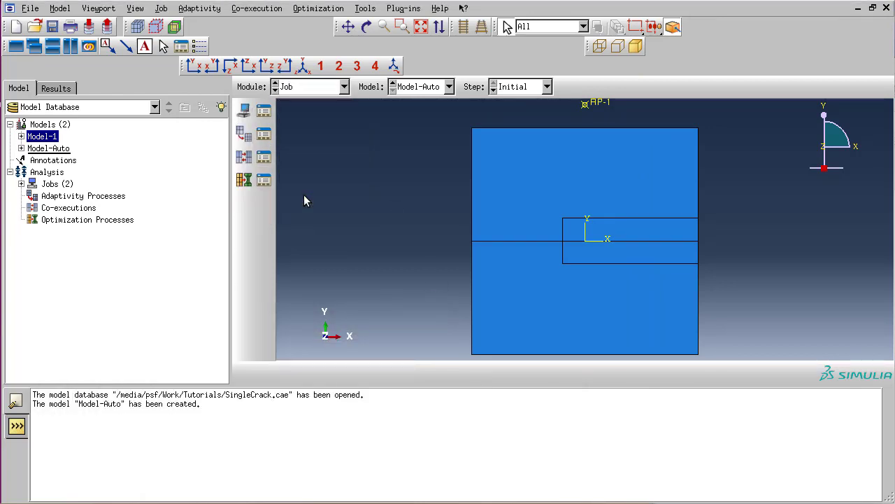
{"action": "left_click", "coordinate": [266, 114]}
{"action": "left_click", "coordinate": [271, 130]}
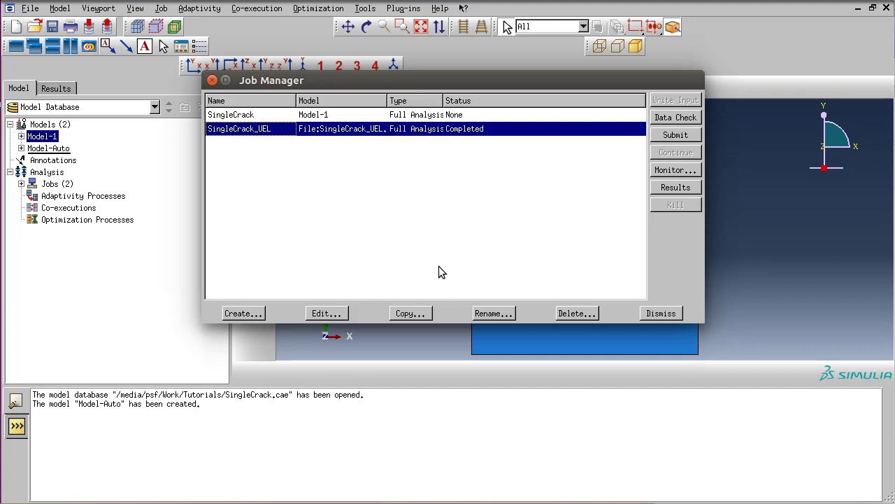
{"action": "left_click", "coordinate": [594, 314]}
{"action": "left_click", "coordinate": [397, 295]}
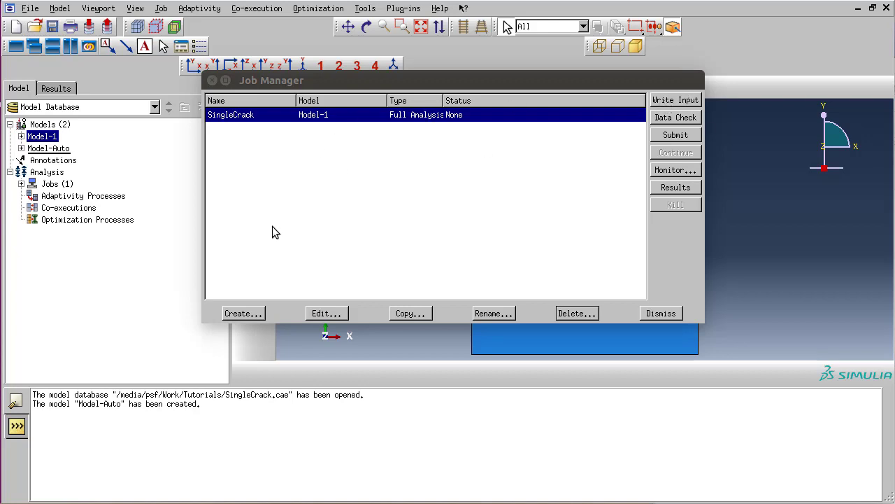
Create a job named SingleCrackAuto from Model-Auto
{"action": "left_click", "coordinate": [246, 314]}
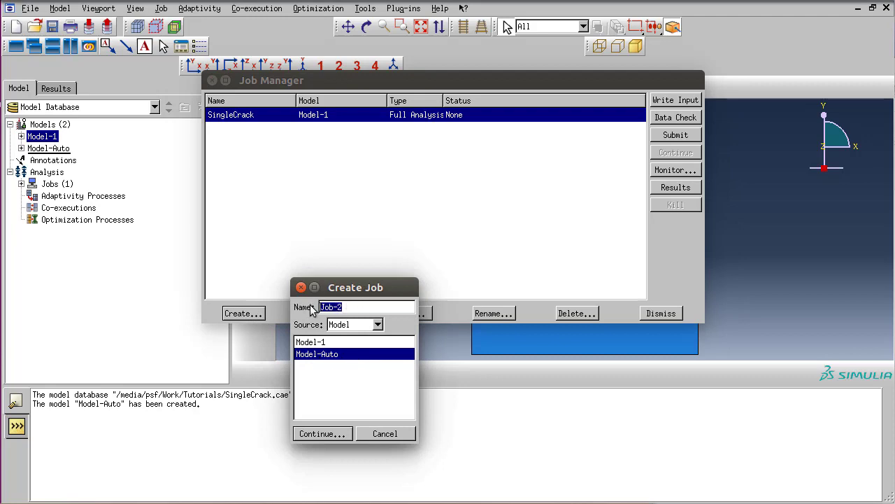
{"action": "type", "text": "SingleCrackAuto"}
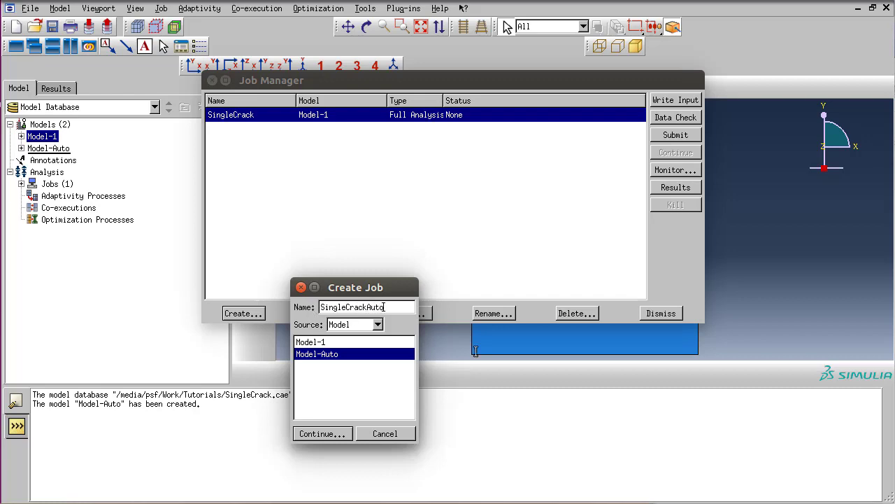
{"action": "left_click", "coordinate": [319, 434]}
{"action": "left_click", "coordinate": [441, 490]}
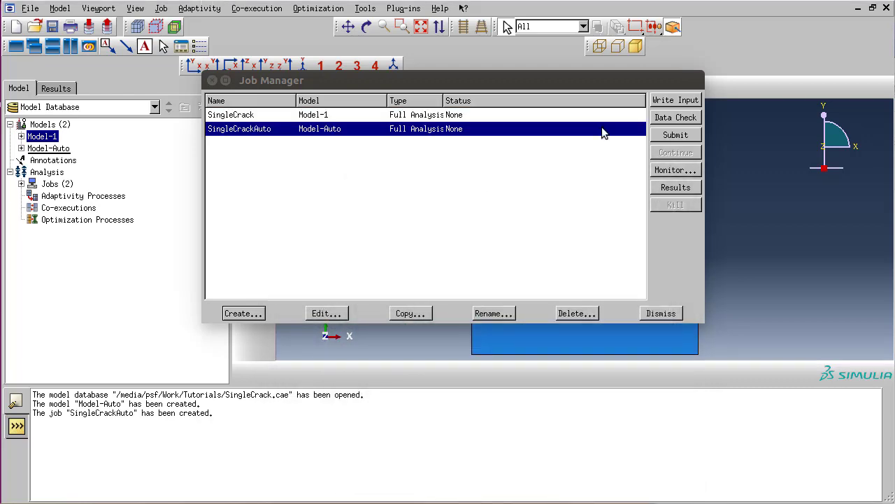
Write input files for the SingleCrackAuto and SingleCrack jobs
{"action": "left_click", "coordinate": [667, 102]}
{"action": "left_click", "coordinate": [472, 115]}
{"action": "left_click", "coordinate": [687, 102]}
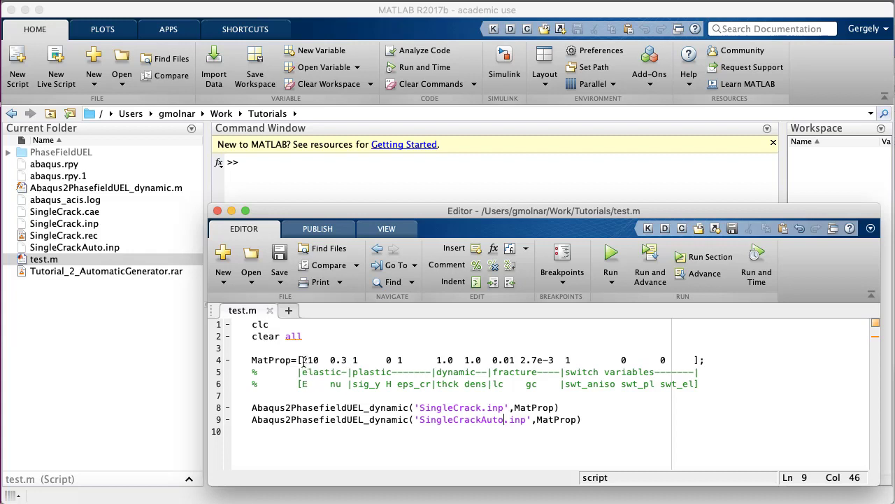
Review the MatProp values (210, 0.3, 0.01, 2.7e-3) on line 4, then run test.m
{"action": "left_click_drag", "start_coordinate": [303, 359], "coordinate": [350, 360]}
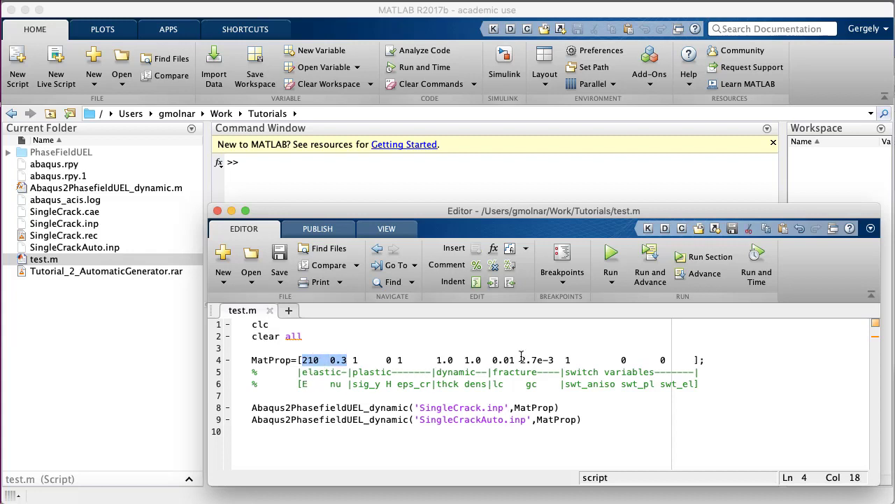
{"action": "left_click_drag", "start_coordinate": [493, 359], "coordinate": [555, 360]}
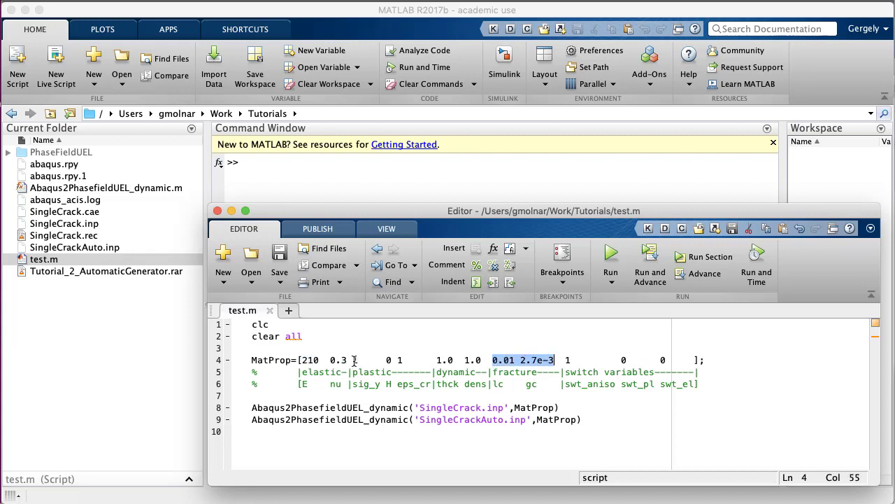
{"action": "left_click_drag", "start_coordinate": [349, 359], "coordinate": [485, 359]}
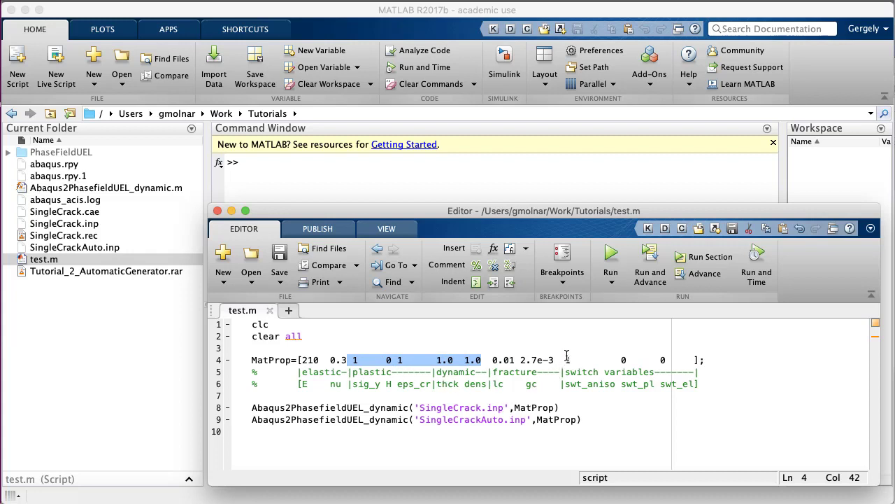
{"action": "double_click", "coordinate": [661, 359]}
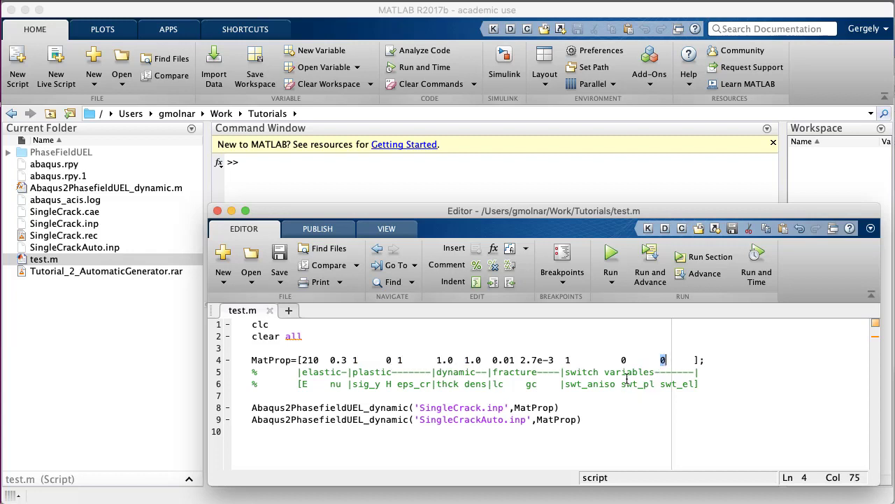
{"action": "left_click", "coordinate": [635, 403]}
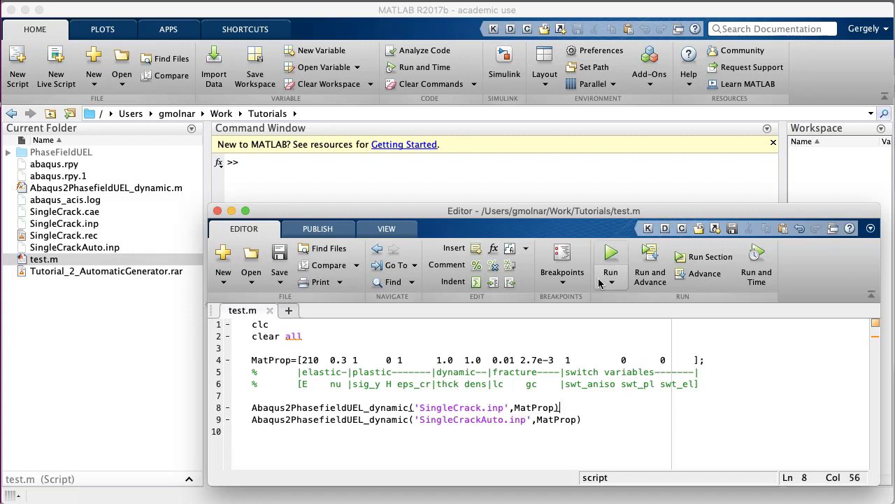
{"action": "left_click", "coordinate": [613, 256]}
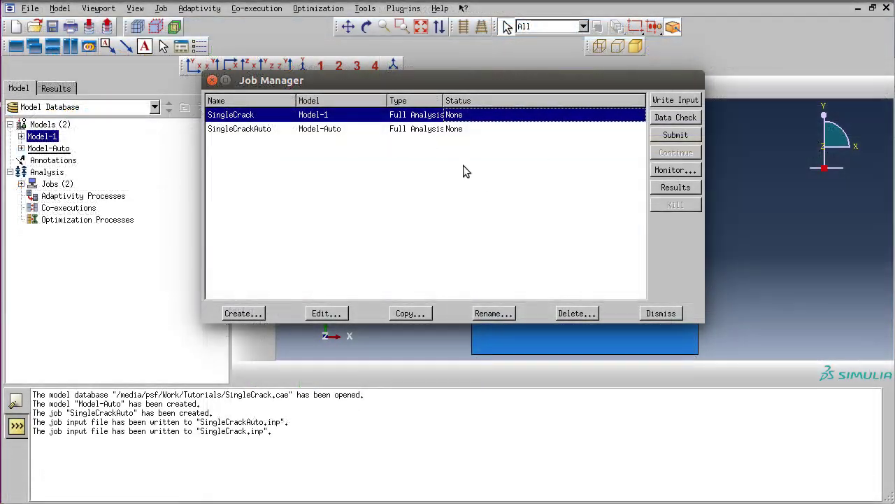
Create job SingleCrack_UEL from SingleCrack_UEL.inp with user subroutine SingleCrack_UEL_PE.f
{"action": "left_click", "coordinate": [251, 317]}
{"action": "left_click", "coordinate": [346, 344]}
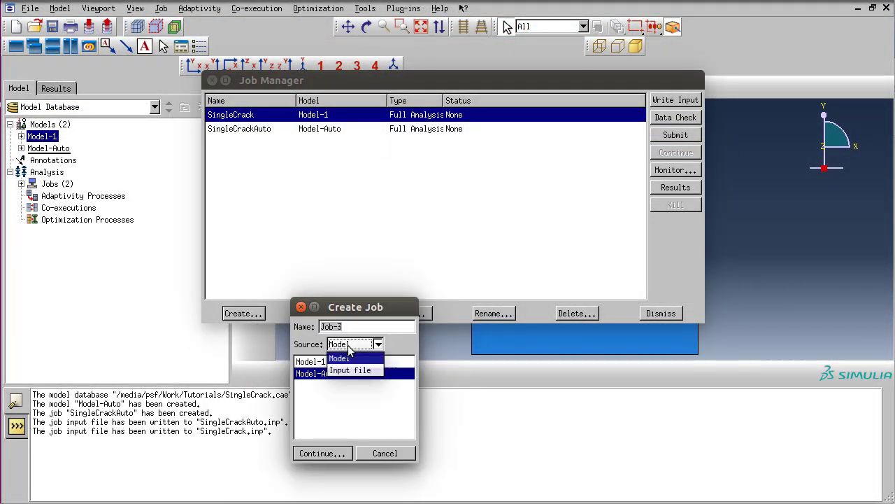
{"action": "left_click", "coordinate": [353, 370]}
{"action": "left_click", "coordinate": [353, 361]}
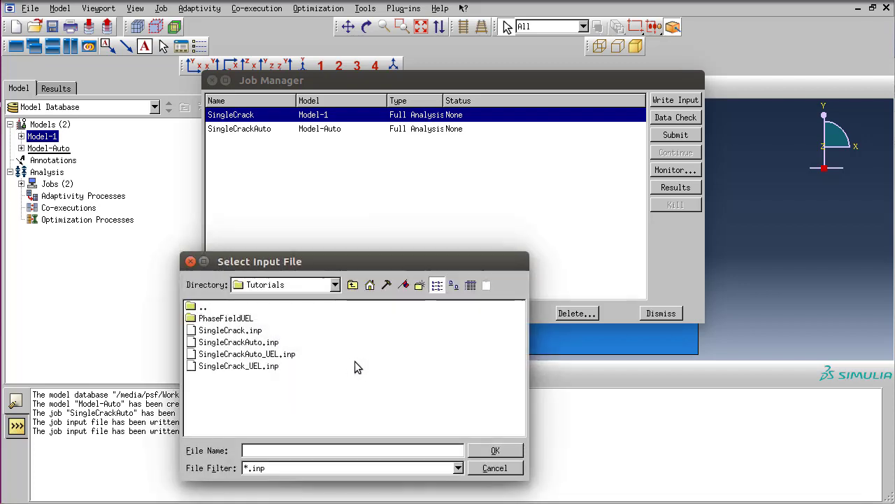
{"action": "left_click", "coordinate": [256, 368]}
{"action": "double_click", "coordinate": [256, 368]}
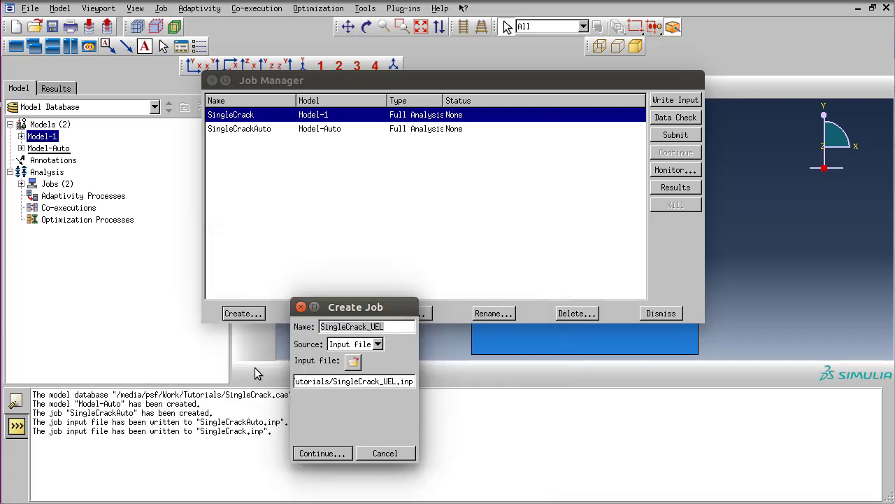
{"action": "left_click", "coordinate": [331, 454]}
{"action": "left_click", "coordinate": [448, 270]}
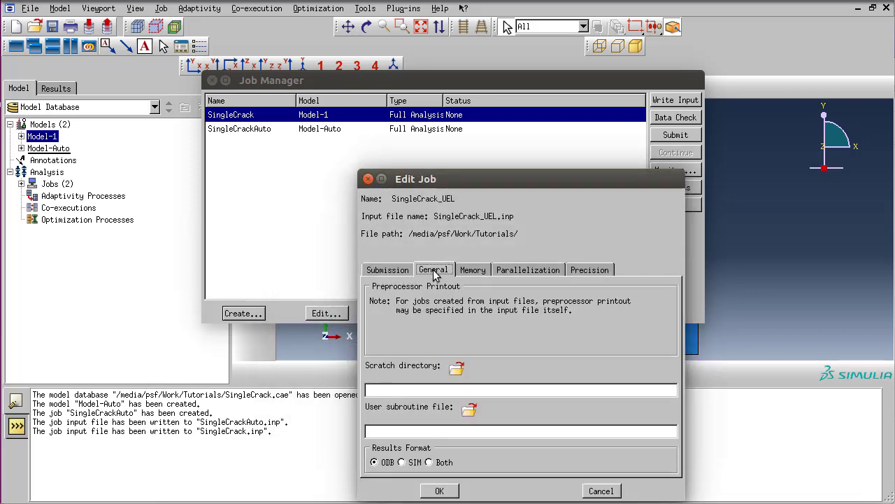
{"action": "left_click", "coordinate": [465, 408]}
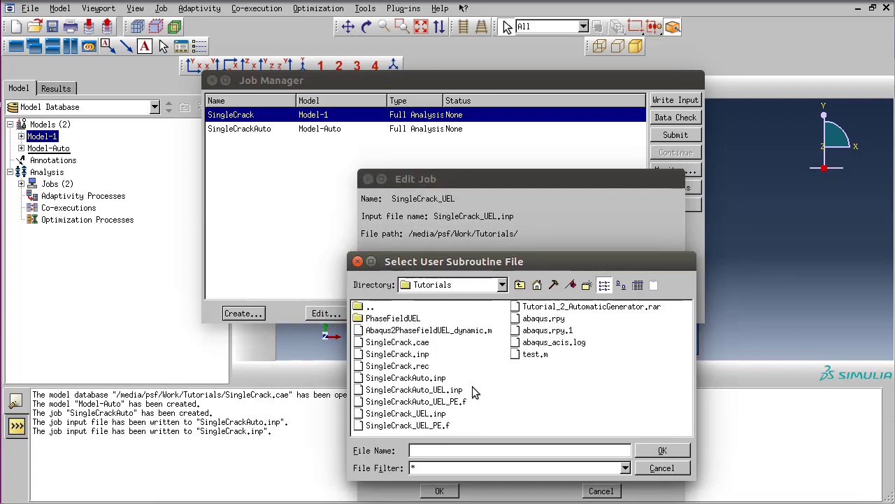
{"action": "double_click", "coordinate": [422, 426]}
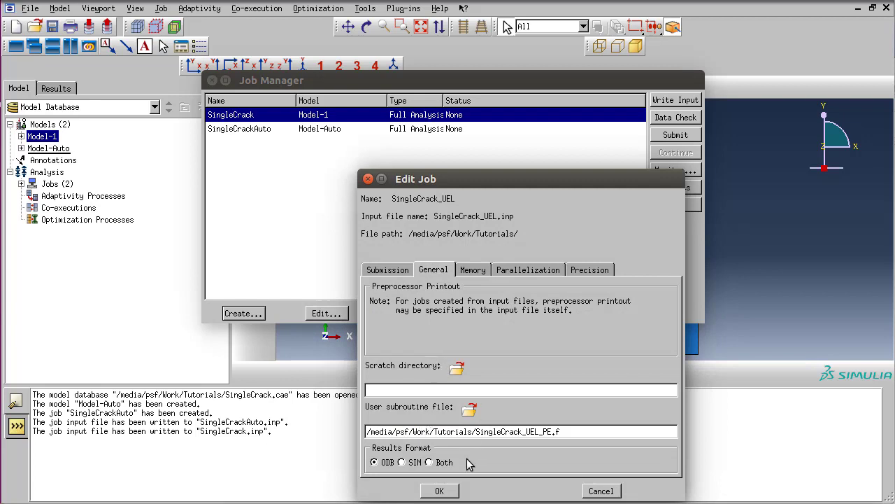
{"action": "left_click", "coordinate": [438, 491]}
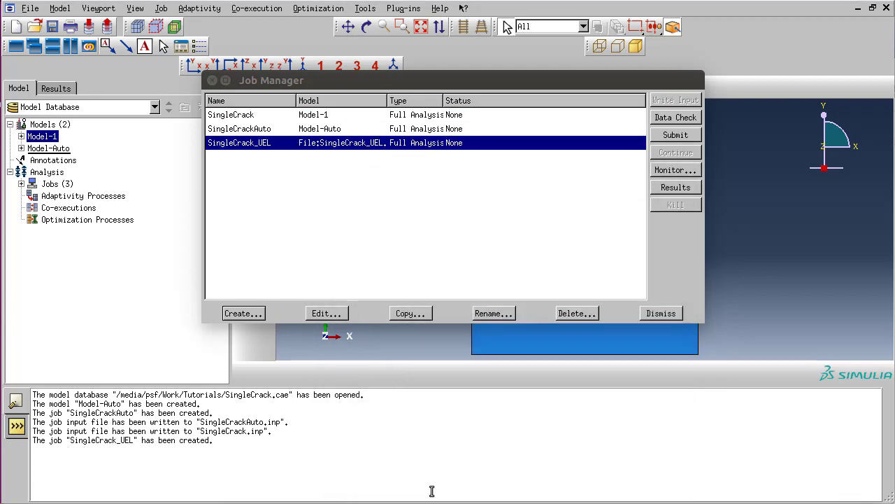
Create job SingleCrackAuto_UEL from SingleCrackAuto_UEL.inp with user subroutine SingleCrackAuto_UEL_PE.f
{"action": "left_click", "coordinate": [242, 313]}
{"action": "left_click", "coordinate": [355, 363]}
{"action": "left_click", "coordinate": [350, 388]}
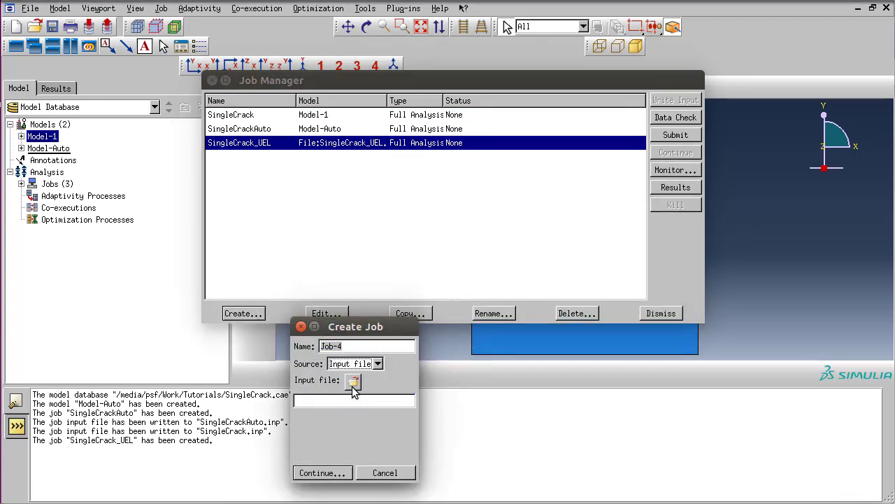
{"action": "left_click", "coordinate": [354, 383]}
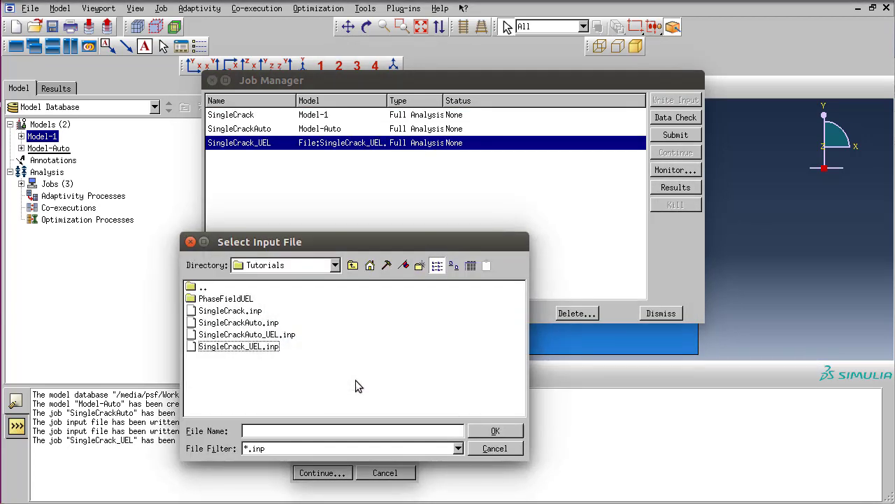
{"action": "double_click", "coordinate": [264, 335]}
{"action": "left_click", "coordinate": [323, 473]}
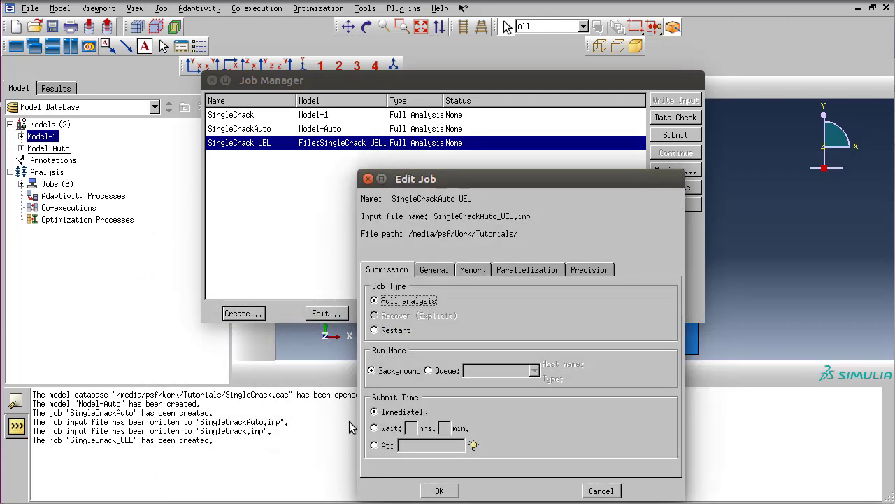
{"action": "left_click", "coordinate": [433, 272]}
{"action": "left_click", "coordinate": [456, 407]}
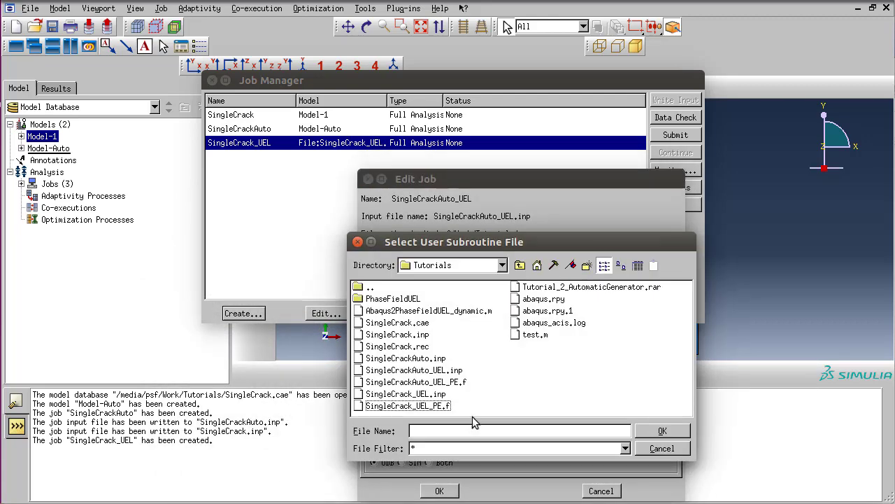
{"action": "double_click", "coordinate": [454, 382]}
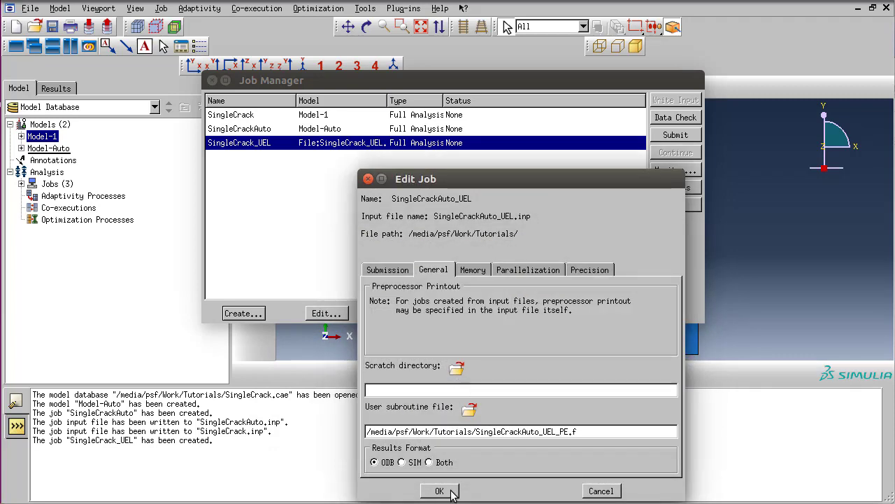
{"action": "left_click", "coordinate": [451, 489]}
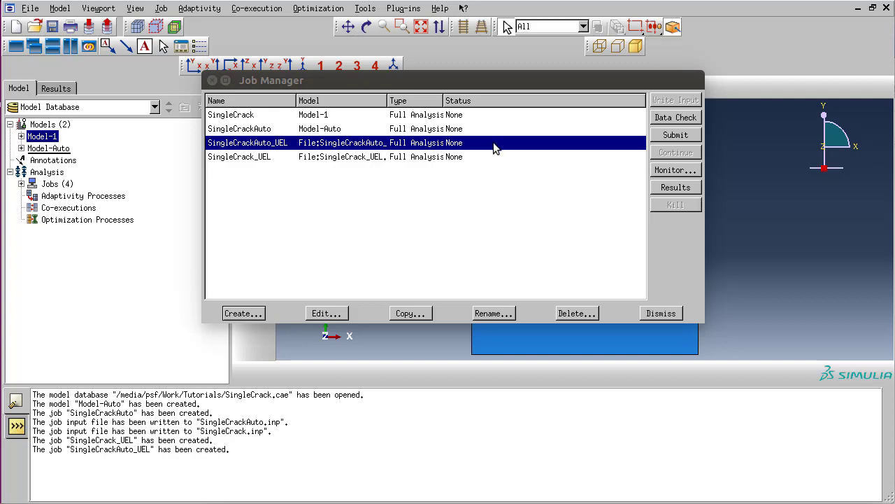
Submit the SingleCrackAuto_UEL and SingleCrack_UEL jobs for analysis
{"action": "left_click", "coordinate": [661, 136]}
{"action": "left_click", "coordinate": [414, 158]}
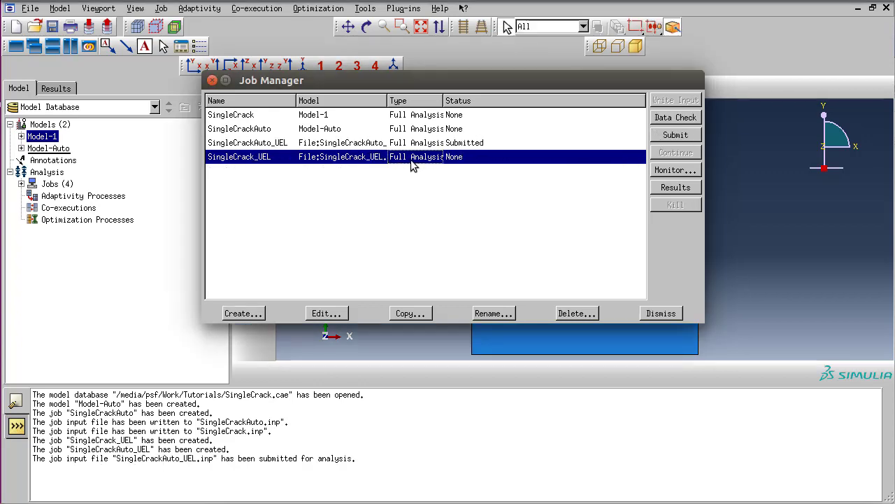
{"action": "left_click", "coordinate": [668, 136]}
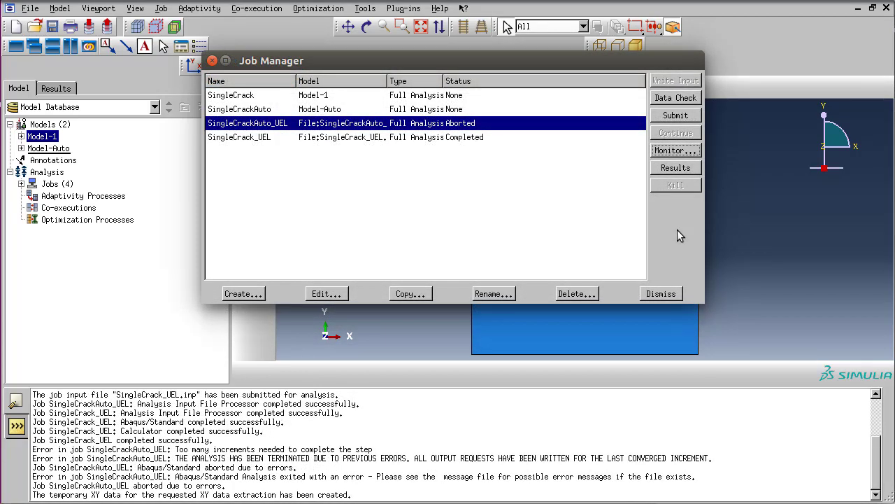
{"action": "left_click", "coordinate": [407, 137]}
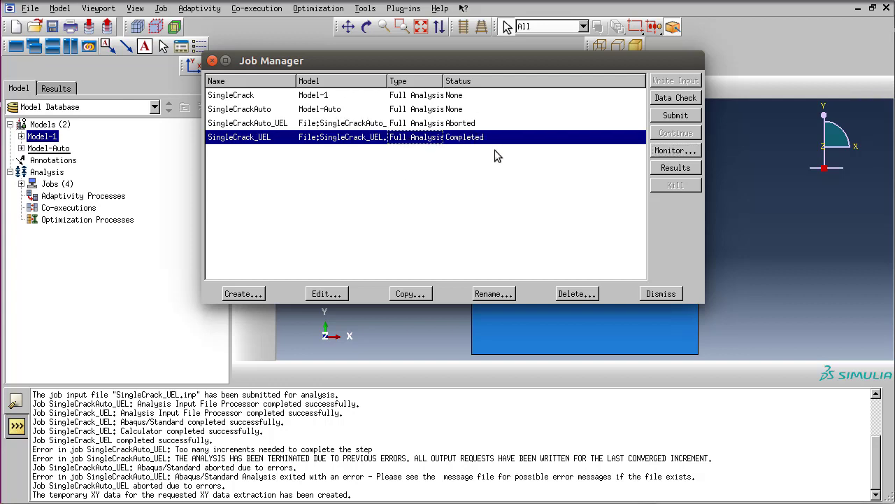
Check the aborted SingleCrackAuto_UEL job's monitor for errors and increment history
{"action": "left_click", "coordinate": [381, 125]}
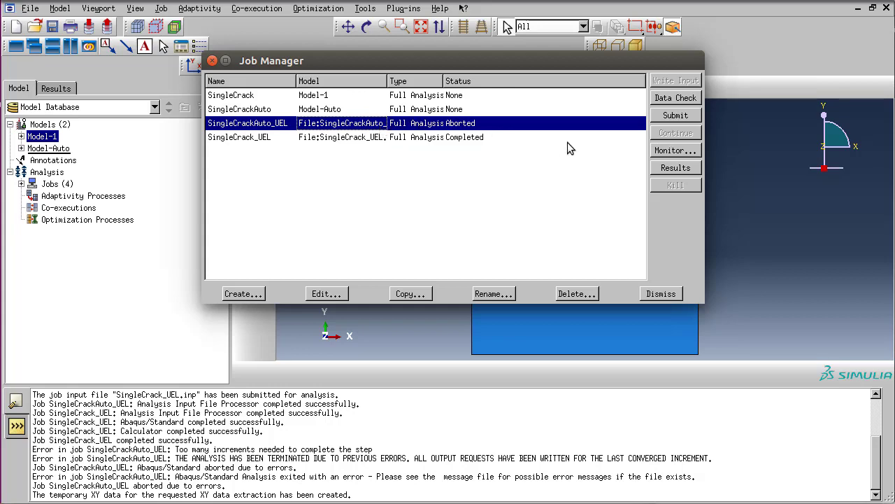
{"action": "left_click", "coordinate": [670, 150]}
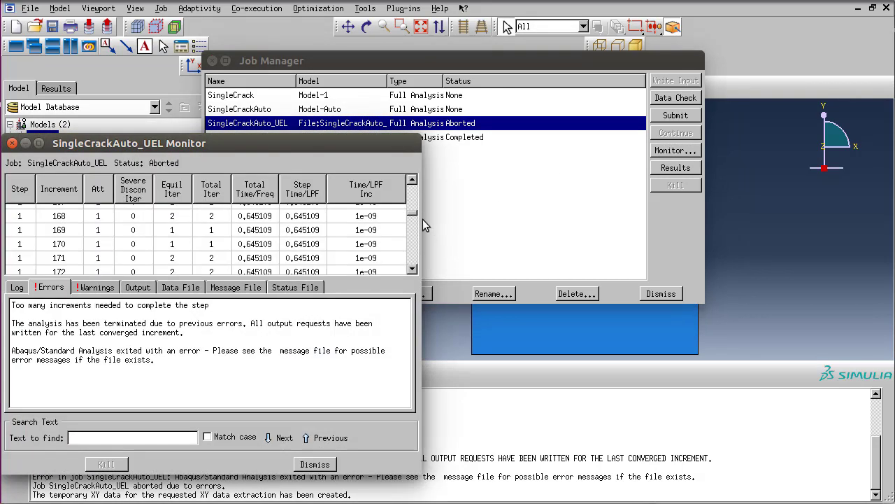
{"action": "left_click_drag", "start_coordinate": [414, 215], "coordinate": [413, 207]}
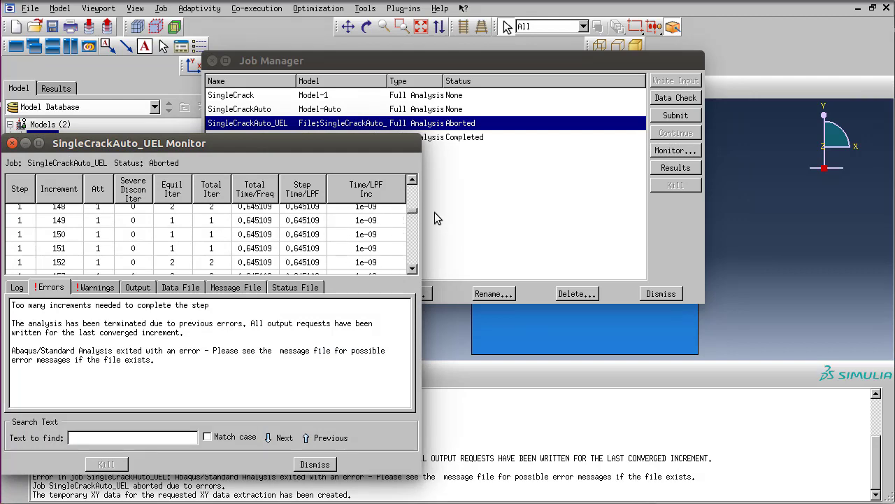
{"action": "left_click_drag", "start_coordinate": [414, 210], "coordinate": [413, 187]}
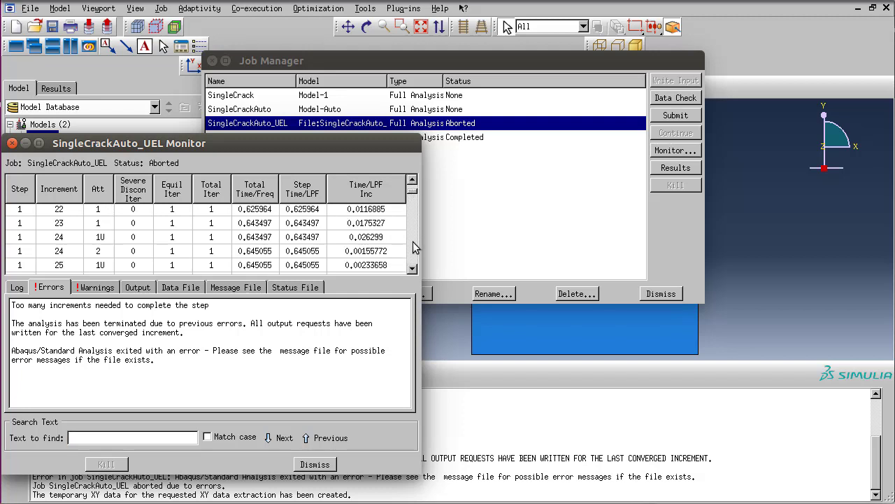
{"action": "left_click", "coordinate": [412, 269]}
{"action": "left_click", "coordinate": [412, 269]}
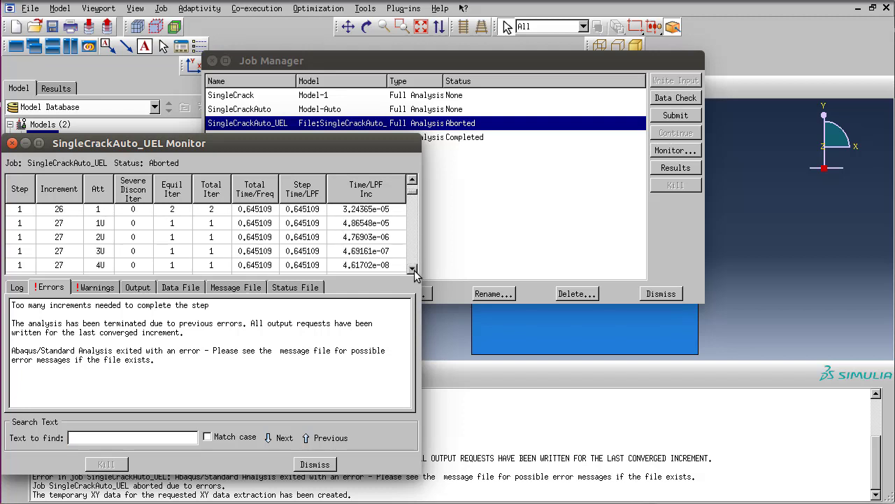
{"action": "left_click", "coordinate": [412, 269]}
{"action": "left_click", "coordinate": [412, 269]}
{"action": "left_click", "coordinate": [412, 268]}
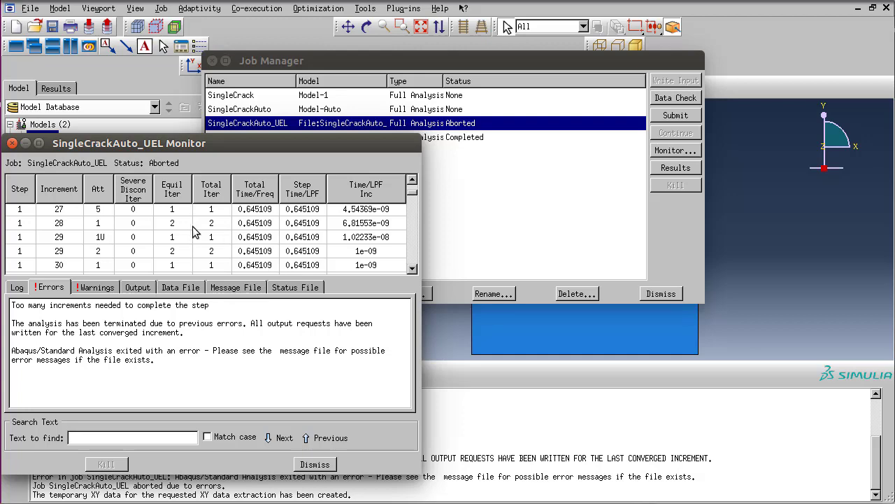
{"action": "left_click", "coordinate": [328, 465]}
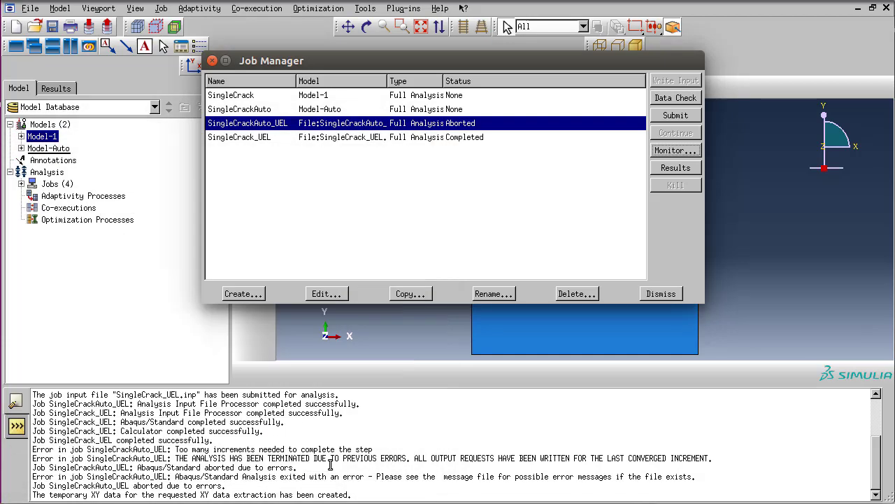
From SingleCrackAuto_UEL results, plot field output RF.RF2 over time at the RP node set
{"action": "left_click", "coordinate": [686, 169]}
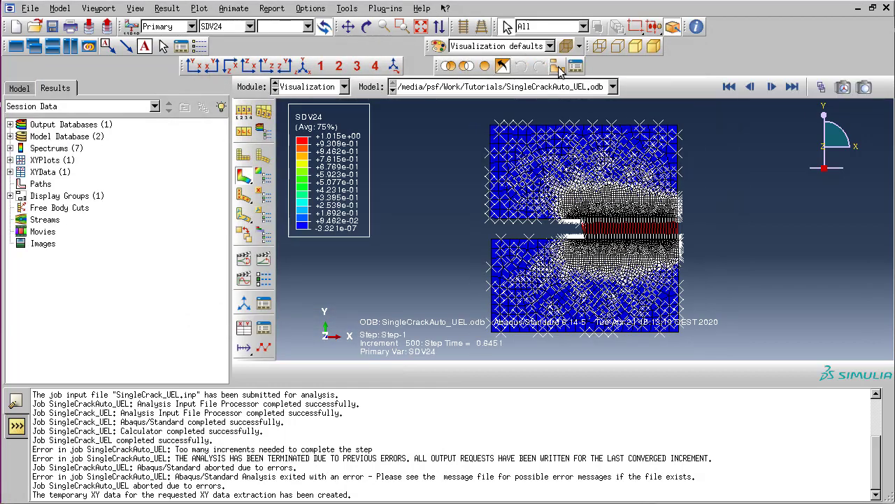
{"action": "left_click", "coordinate": [244, 327]}
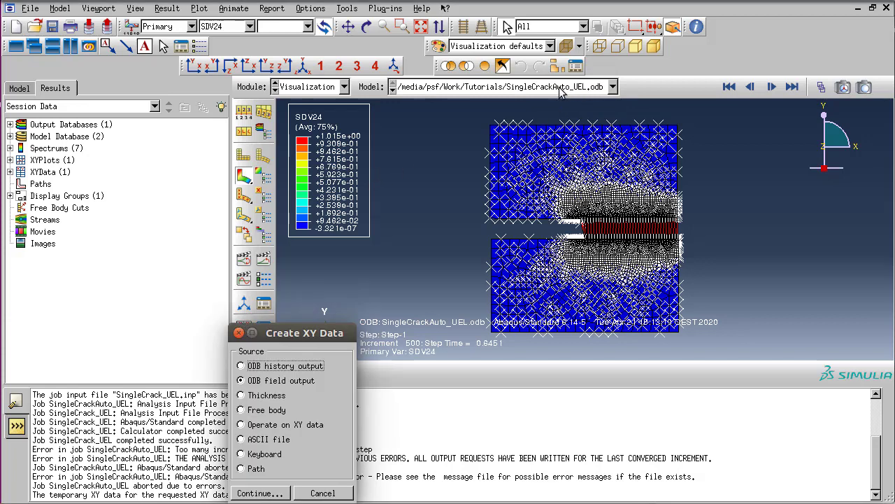
{"action": "left_click_drag", "start_coordinate": [297, 335], "coordinate": [310, 274]}
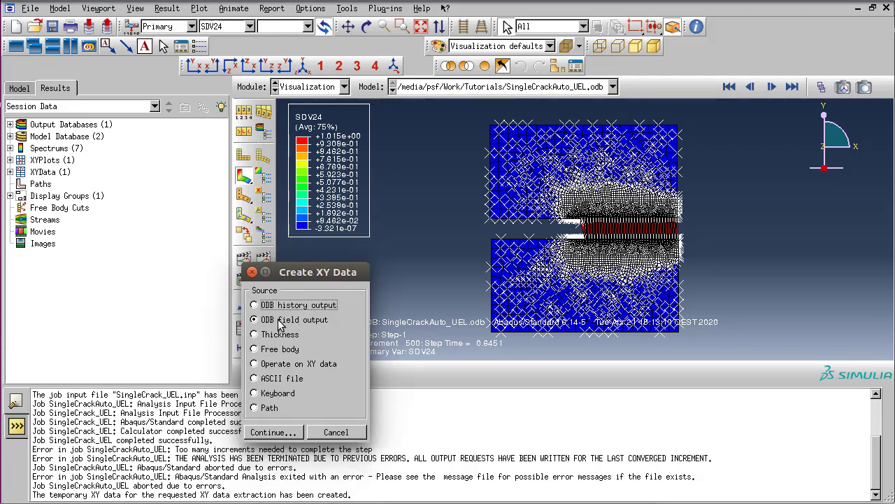
{"action": "left_click", "coordinate": [275, 433]}
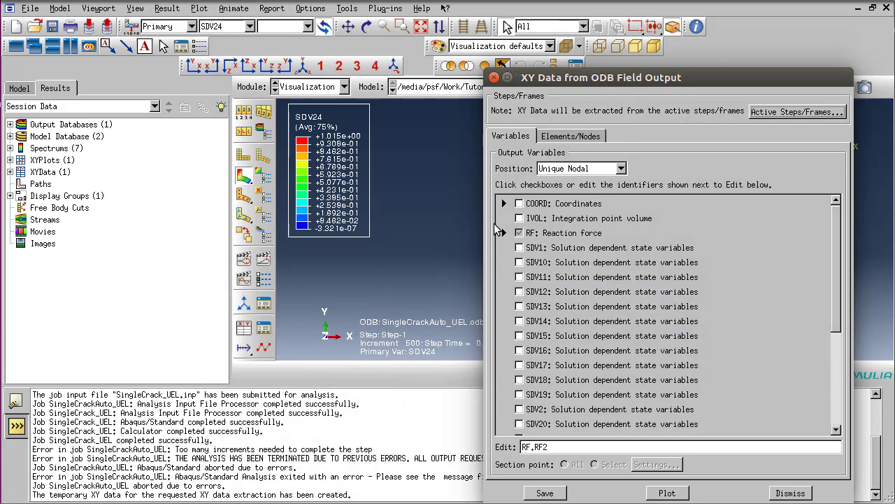
{"action": "left_click", "coordinate": [578, 179]}
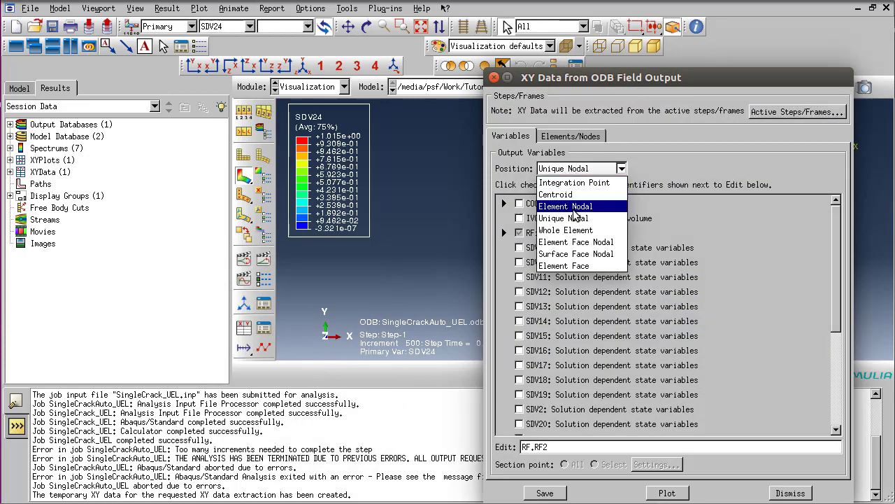
{"action": "left_click", "coordinate": [574, 223]}
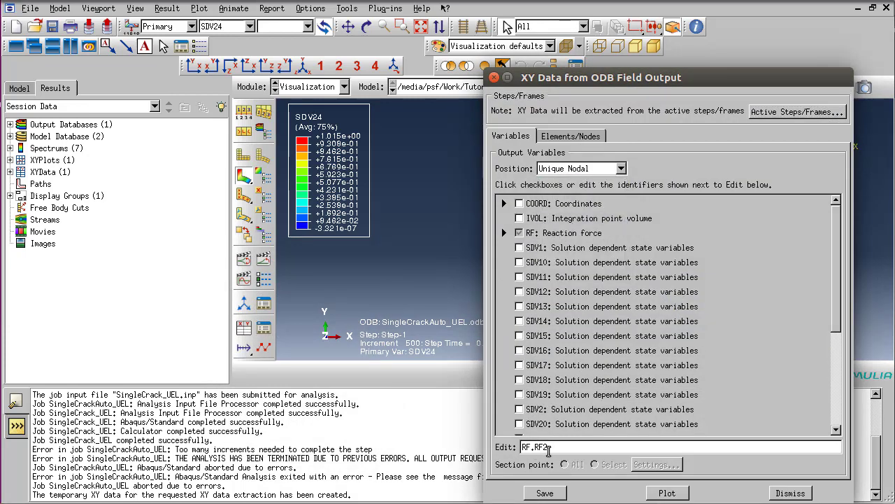
{"action": "left_click_drag", "start_coordinate": [549, 447], "coordinate": [517, 448]}
{"action": "left_click", "coordinate": [570, 137]}
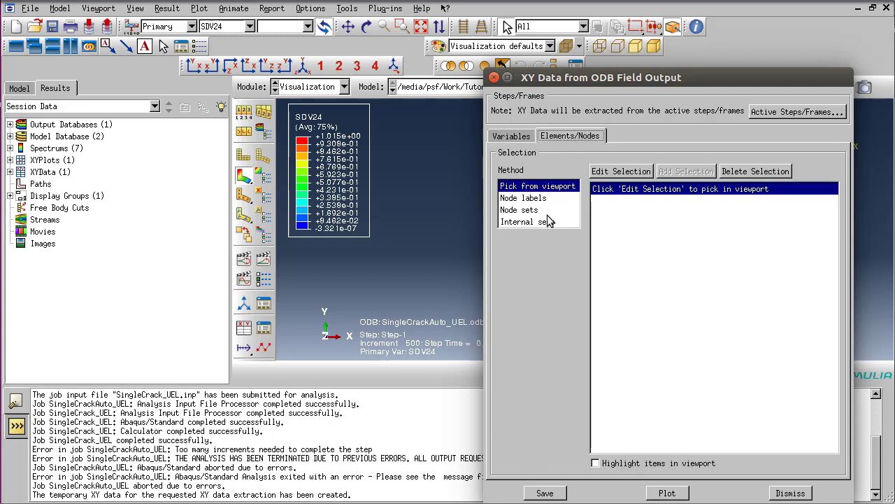
{"action": "left_click", "coordinate": [527, 212]}
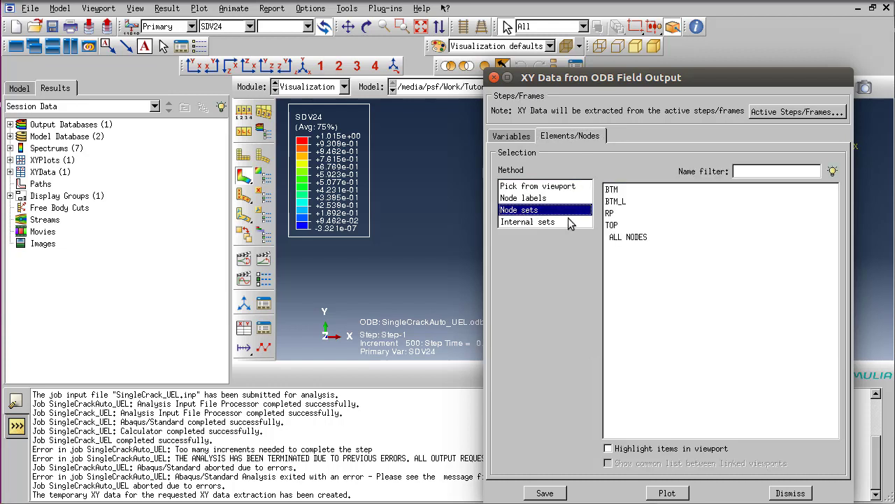
{"action": "left_click", "coordinate": [610, 215]}
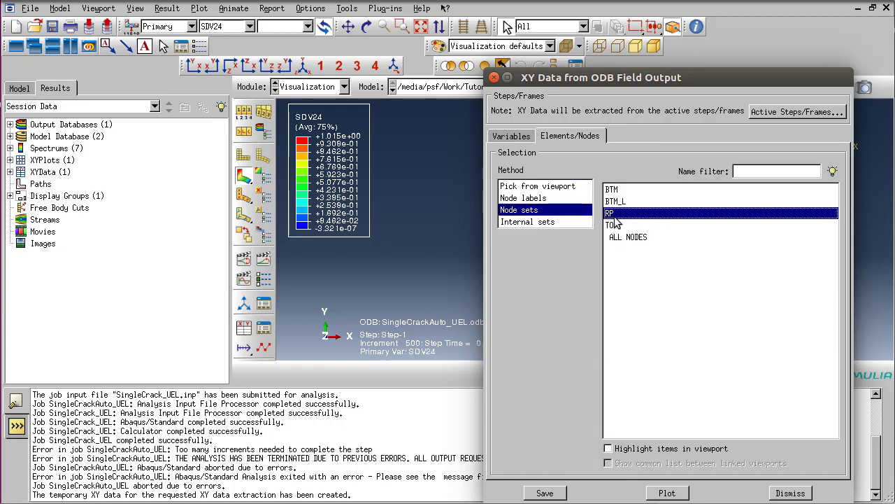
{"action": "left_click", "coordinate": [667, 493]}
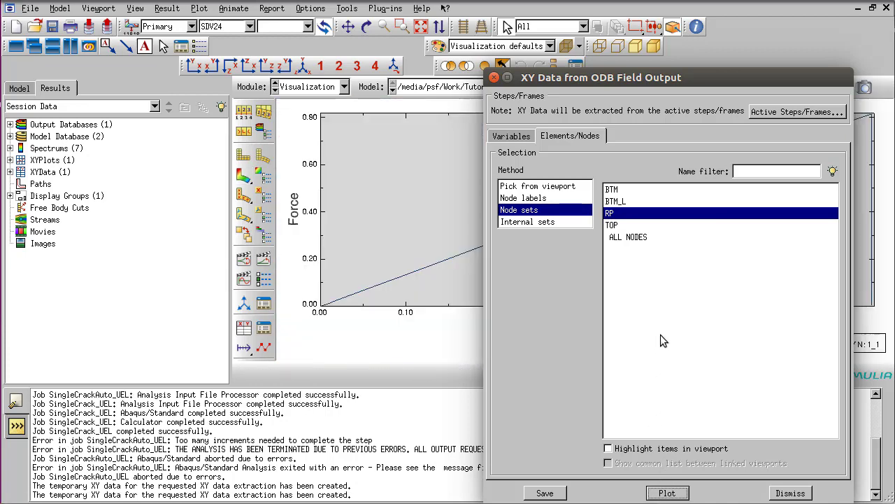
{"action": "left_click", "coordinate": [800, 492]}
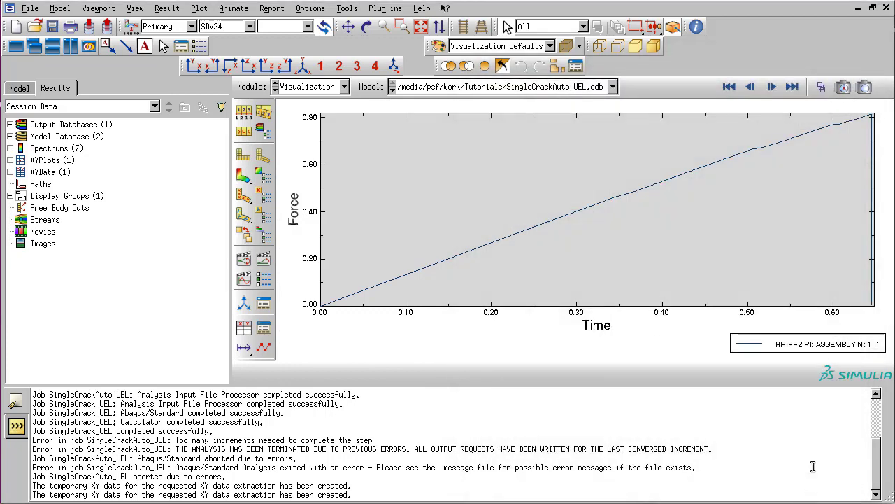
Save the temporary RF2 curve as XY data and rename it Auto
{"action": "left_click", "coordinate": [10, 172]}
{"action": "left_click", "coordinate": [50, 184]}
{"action": "right_click", "coordinate": [50, 184]}
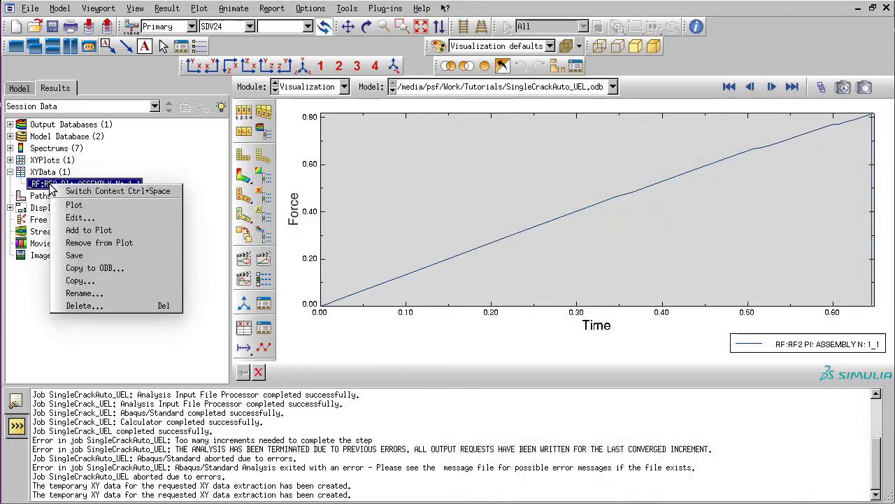
{"action": "left_click", "coordinate": [101, 254]}
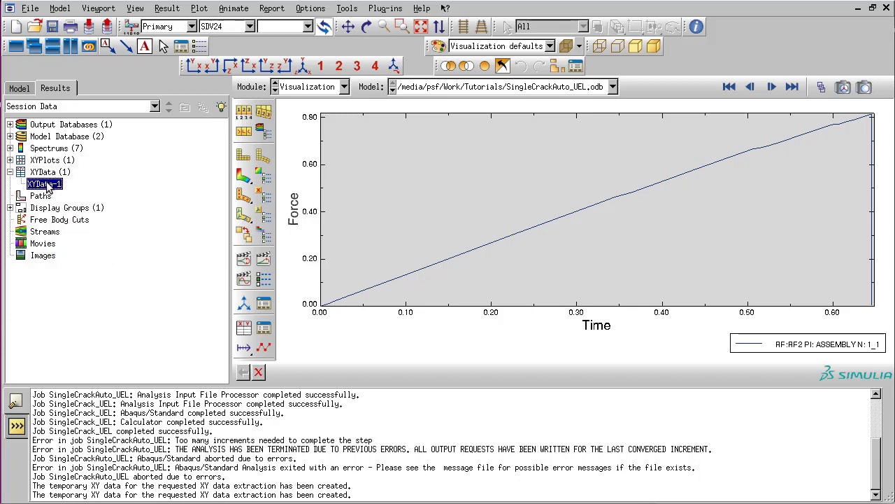
{"action": "right_click", "coordinate": [46, 184]}
{"action": "left_click", "coordinate": [98, 290]}
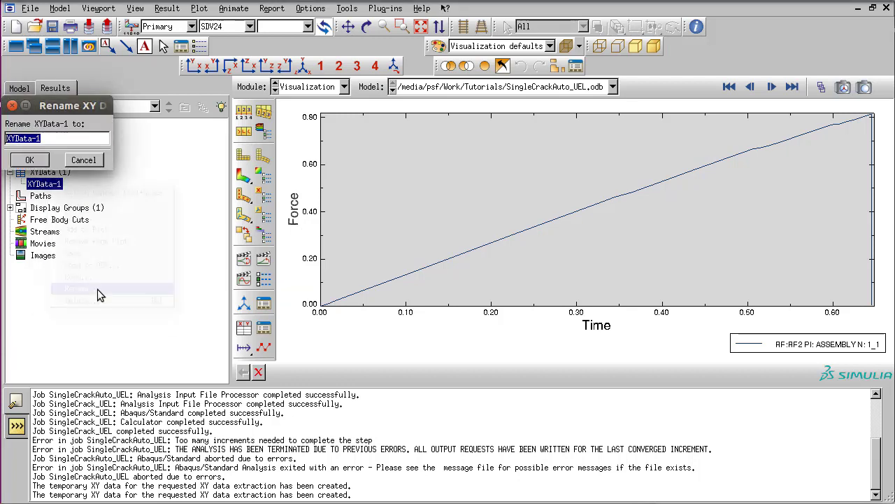
{"action": "type", "text": "Auto"}
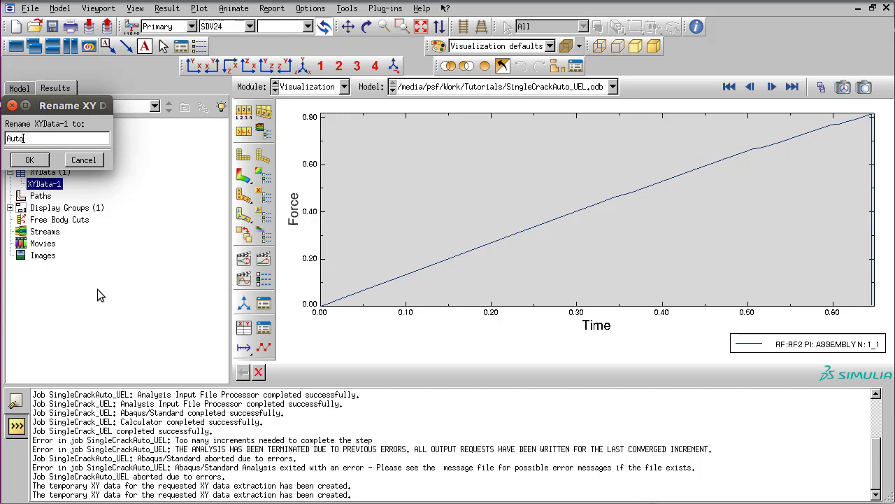
{"action": "key", "text": "Return"}
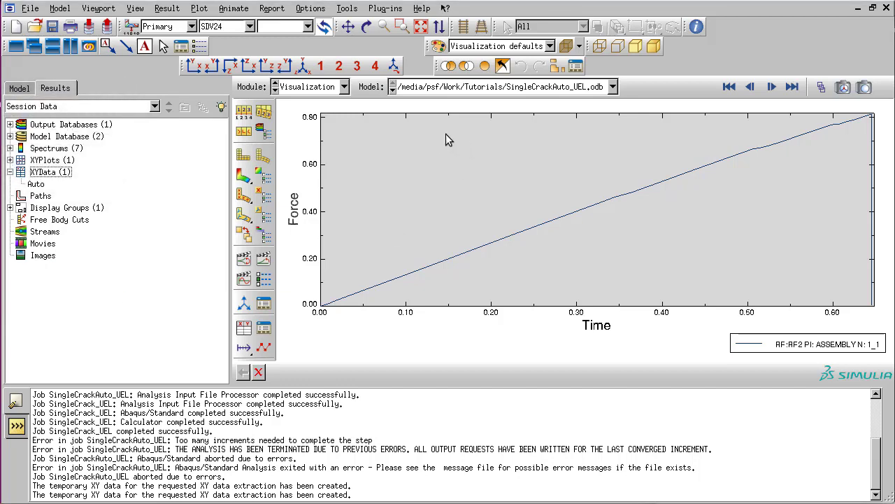
{"action": "left_click", "coordinate": [343, 87]}
Open the completed SingleCrack_UEL job's results from the Job module
{"action": "left_click", "coordinate": [311, 195]}
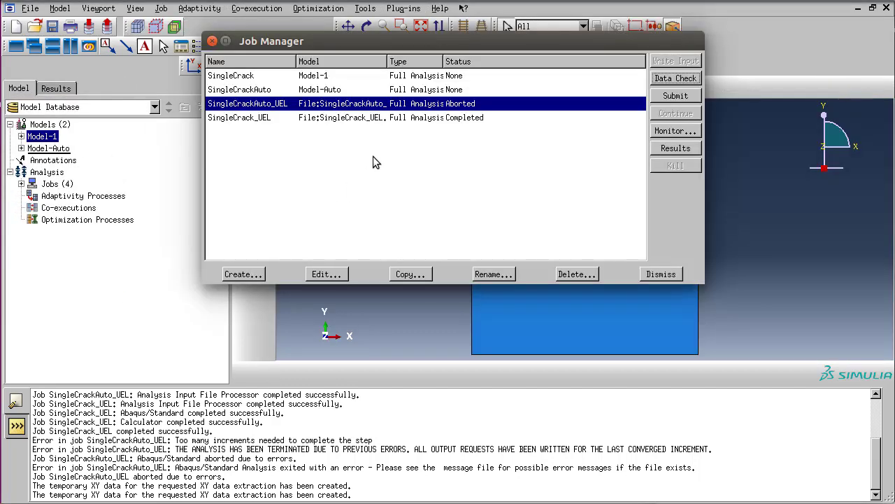
{"action": "left_click", "coordinate": [273, 119]}
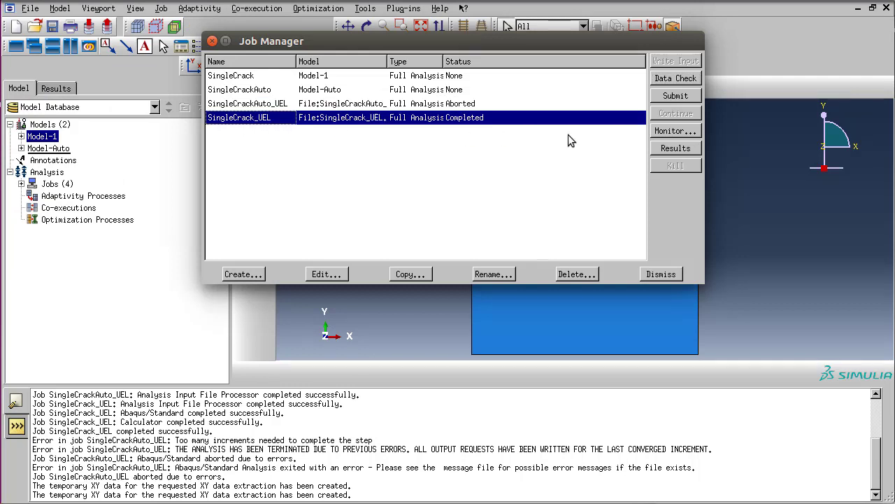
{"action": "left_click", "coordinate": [675, 148]}
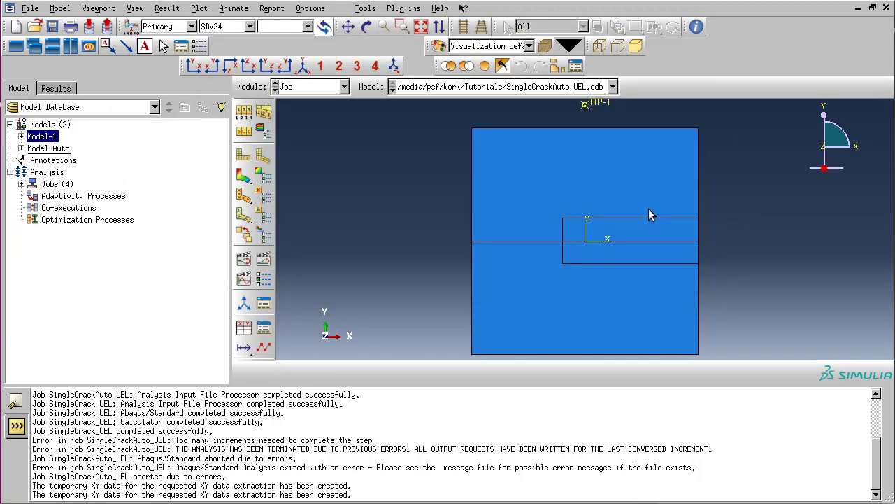
Plot RF2 field output over time at the RP node set, peaking near 0.88
{"action": "left_click", "coordinate": [244, 327]}
{"action": "left_click", "coordinate": [278, 451]}
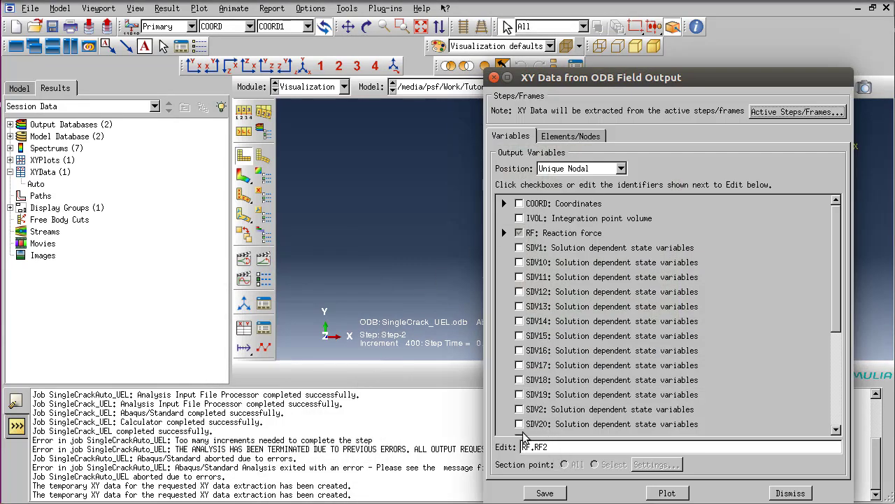
{"action": "left_click", "coordinate": [567, 137]}
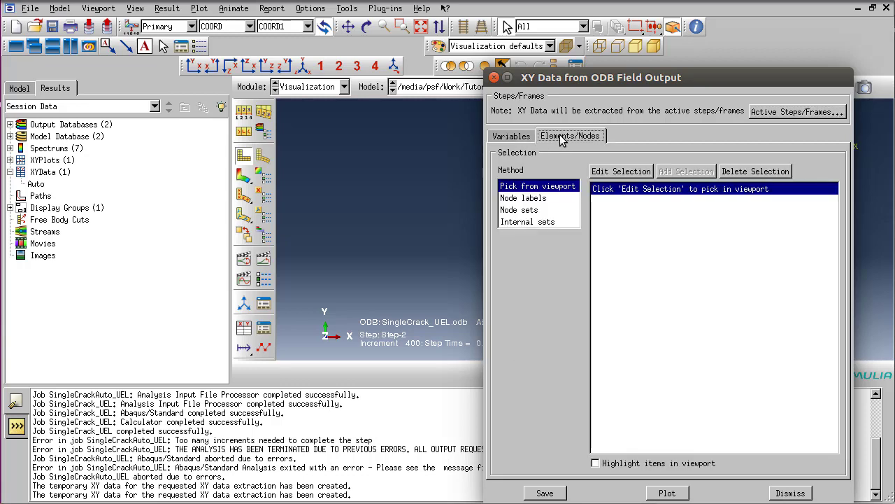
{"action": "left_click", "coordinate": [521, 211]}
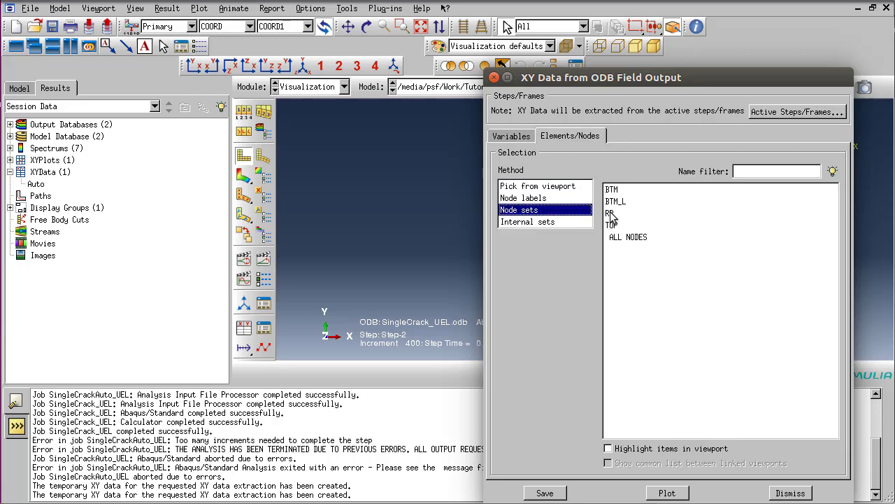
{"action": "left_click", "coordinate": [634, 214]}
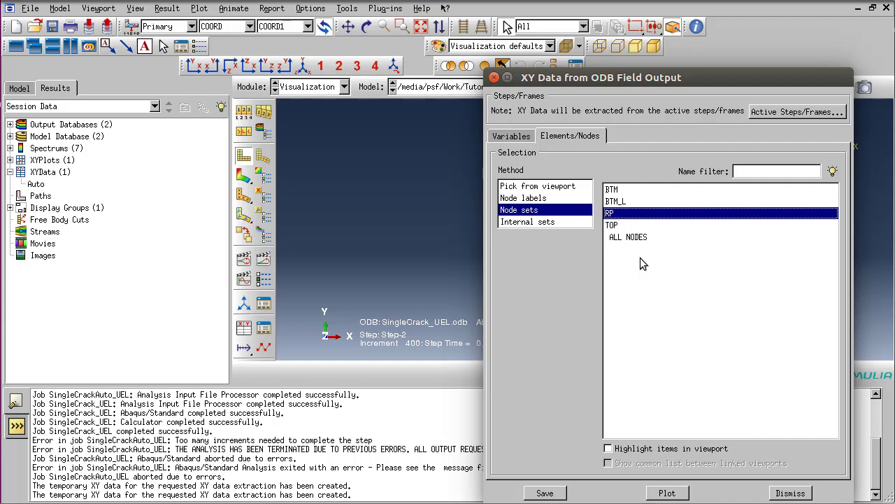
{"action": "left_click", "coordinate": [666, 493]}
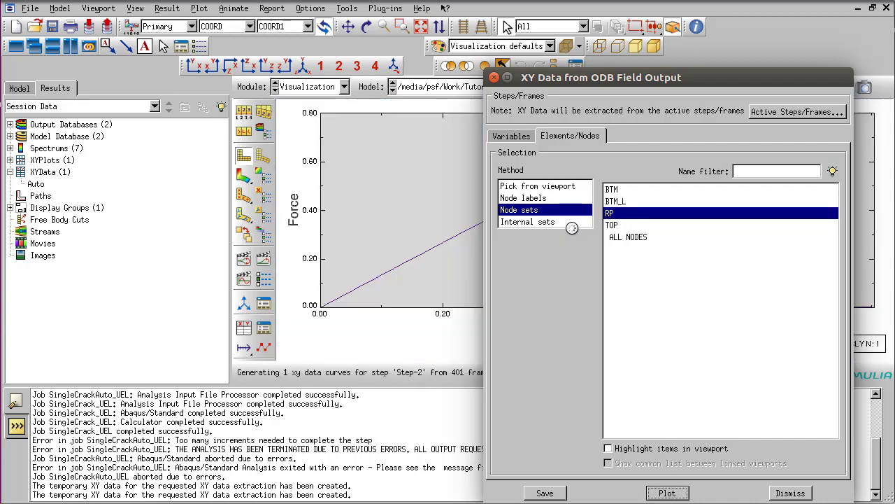
{"action": "left_click", "coordinate": [790, 493]}
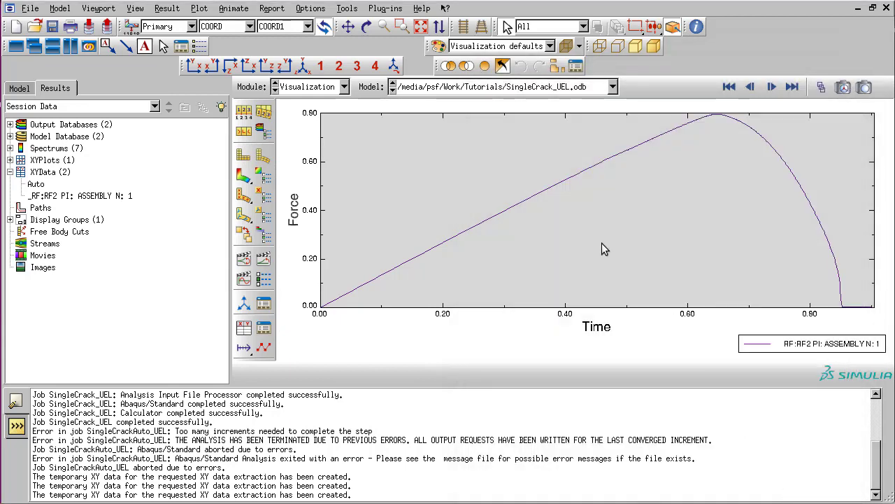
Save the new RF2 curve as XY data and rename it Fixed
{"action": "right_click", "coordinate": [117, 197]}
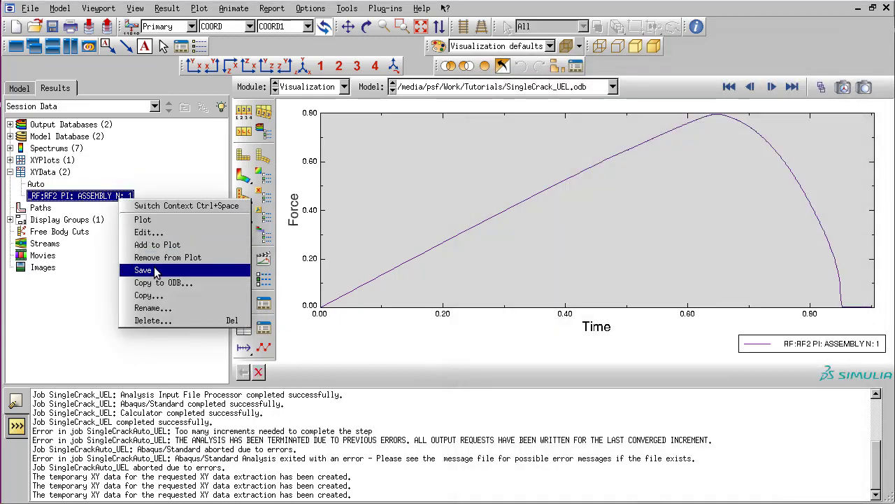
{"action": "left_click", "coordinate": [155, 271]}
{"action": "right_click", "coordinate": [49, 197]}
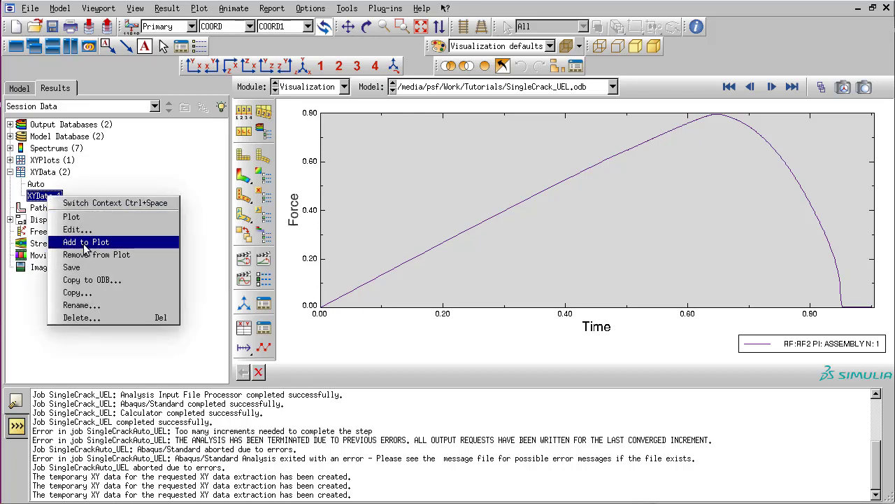
{"action": "left_click", "coordinate": [102, 308]}
{"action": "type", "text": "Fixed"}
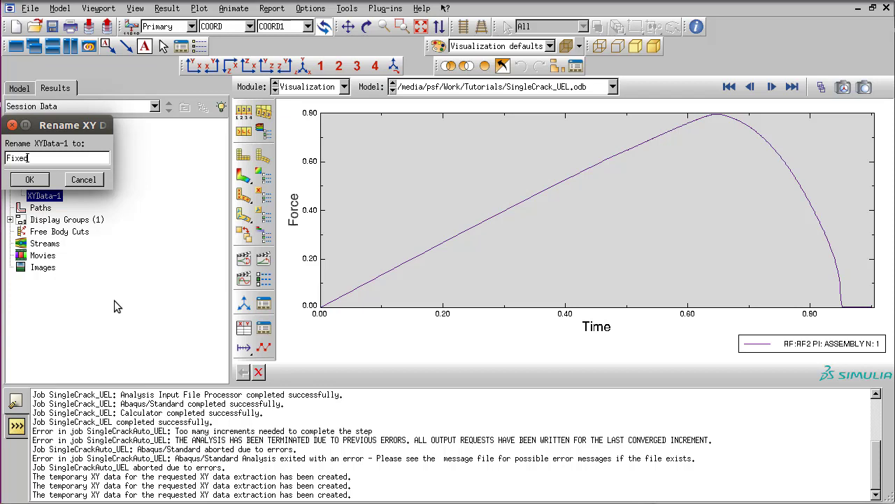
{"action": "key", "text": "Return"}
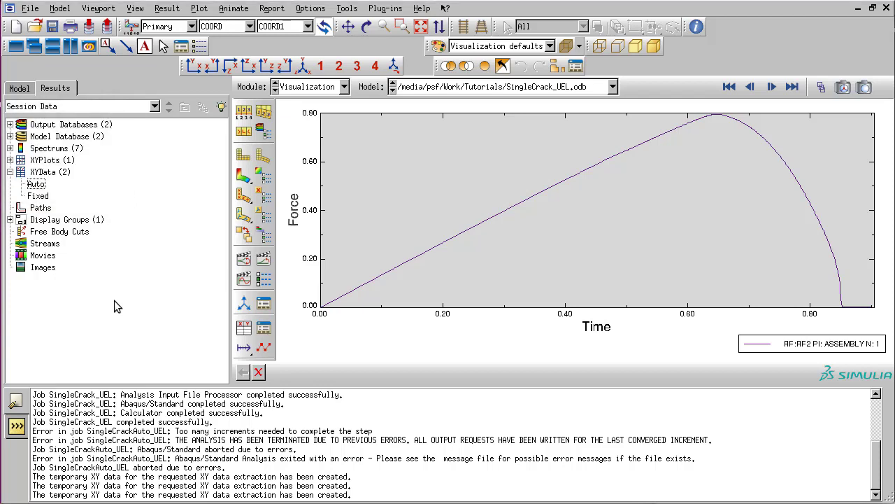
Plot the Auto curve and add the Fixed curve to the same plot
{"action": "double_click", "coordinate": [28, 184]}
{"action": "right_click", "coordinate": [30, 185]}
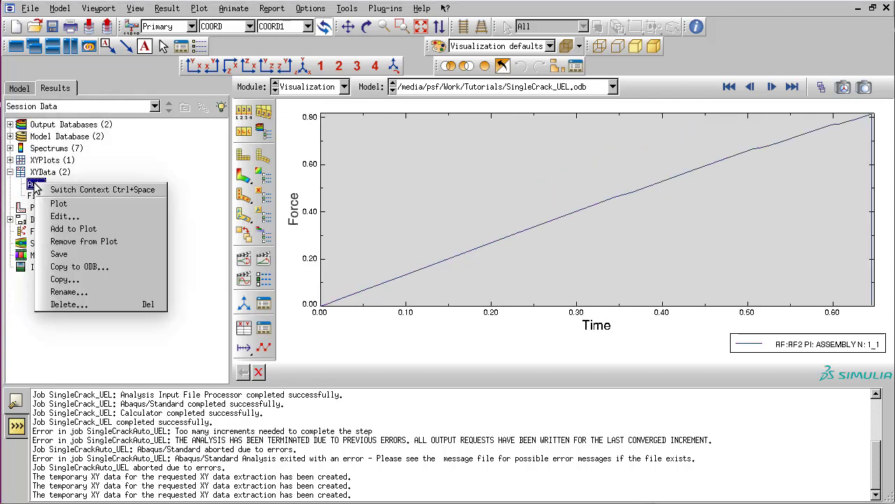
{"action": "key", "text": "Escape"}
{"action": "right_click", "coordinate": [31, 196]}
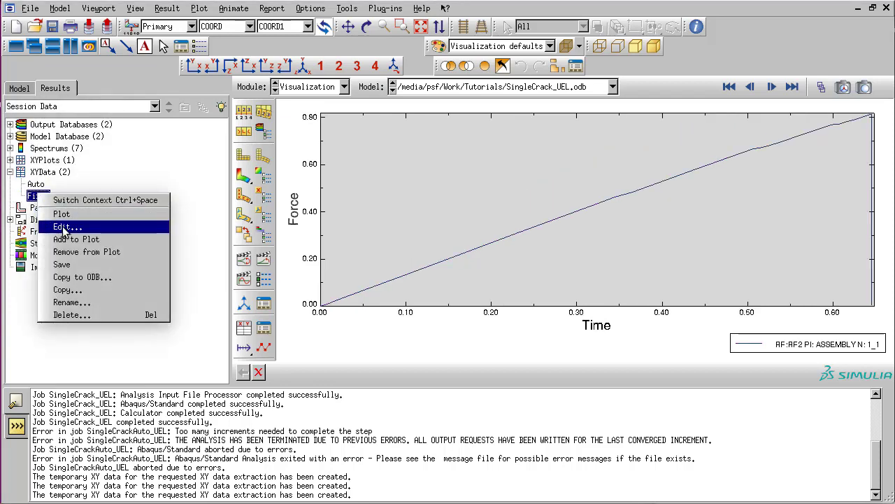
{"action": "left_click", "coordinate": [77, 242]}
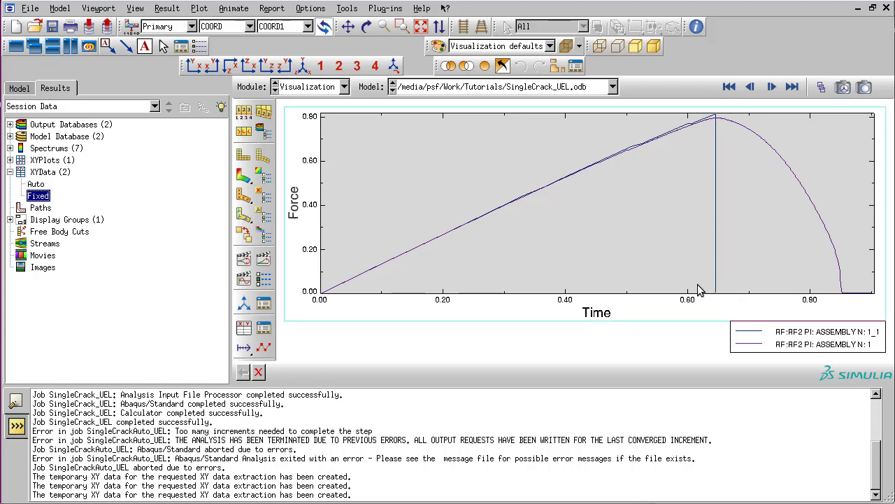
Contour SDV24 on the deformed shape, displaying only the UMATELEM element set
{"action": "left_click", "coordinate": [243, 176]}
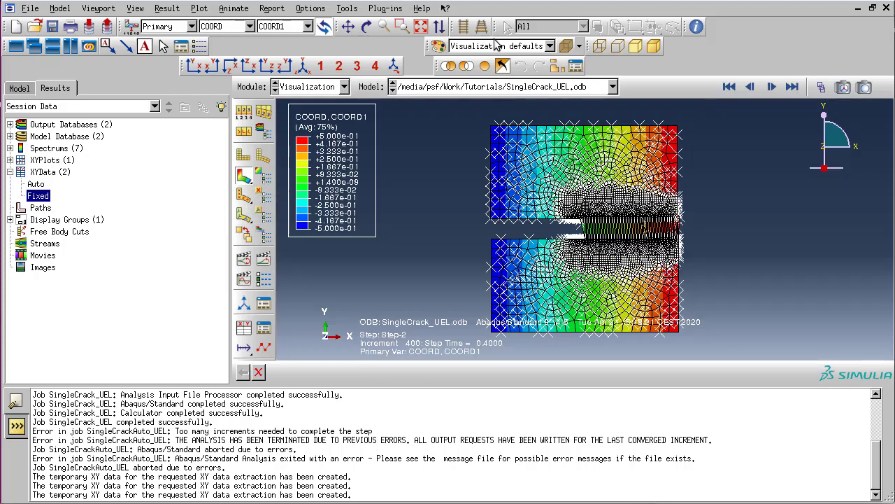
{"action": "left_click", "coordinate": [557, 66]}
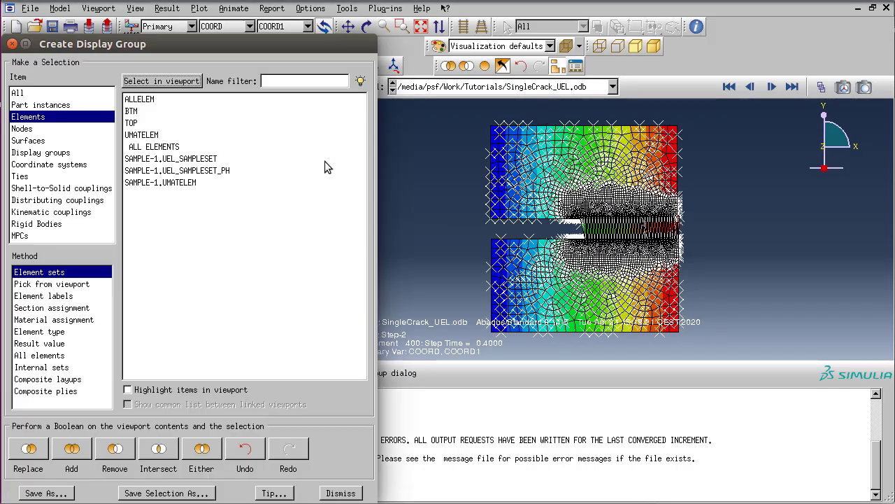
{"action": "left_click", "coordinate": [163, 134]}
{"action": "left_click", "coordinate": [29, 449]}
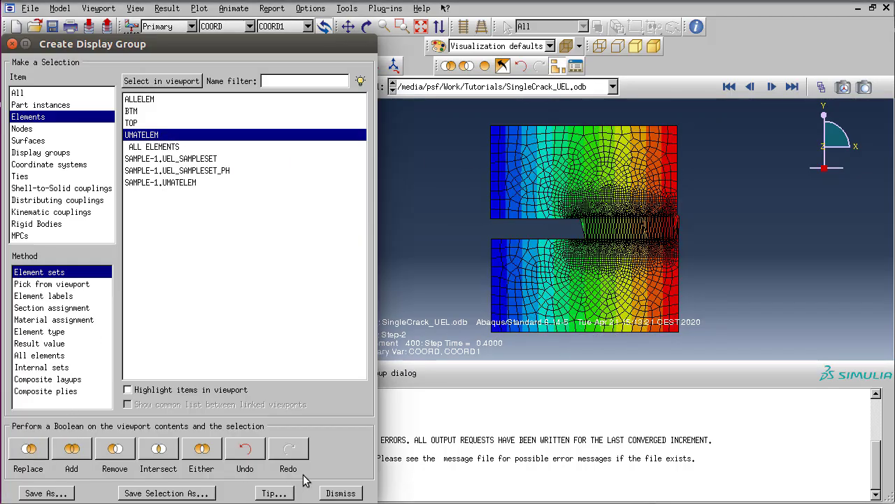
{"action": "left_click", "coordinate": [341, 493]}
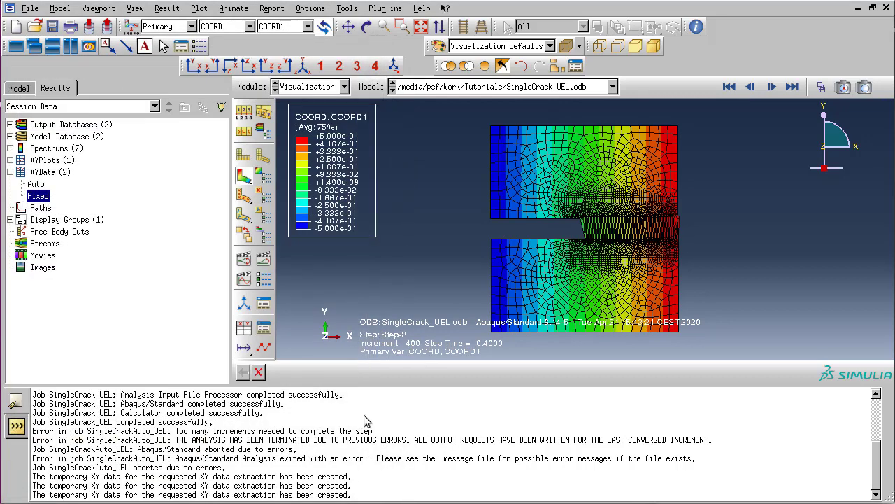
{"action": "left_click", "coordinate": [230, 28]}
{"action": "left_click", "coordinate": [212, 195]}
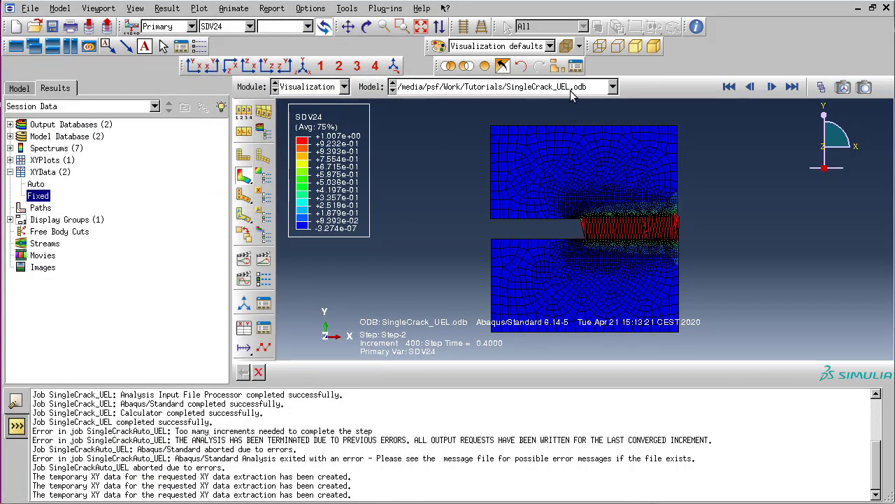
Step through increments from about 151, then switch to SingleCrackAuto_UEL.odb results
{"action": "left_click", "coordinate": [821, 87]}
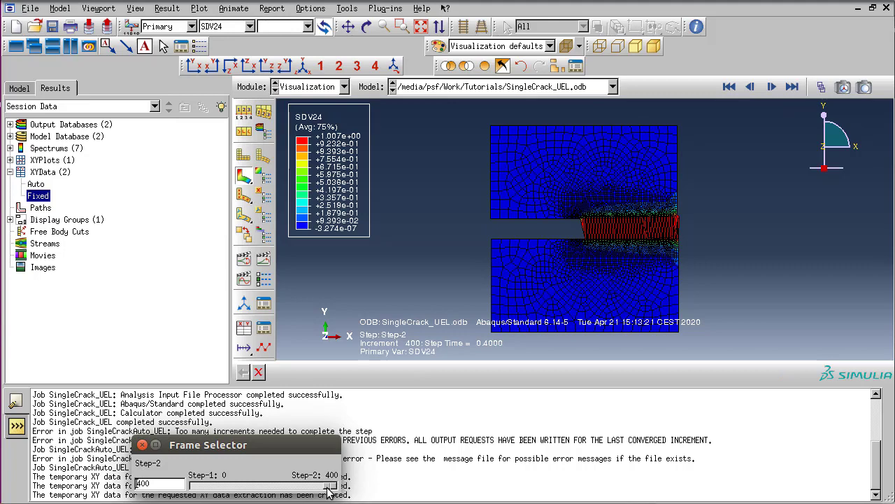
{"action": "left_click_drag", "start_coordinate": [330, 485], "coordinate": [256, 494]}
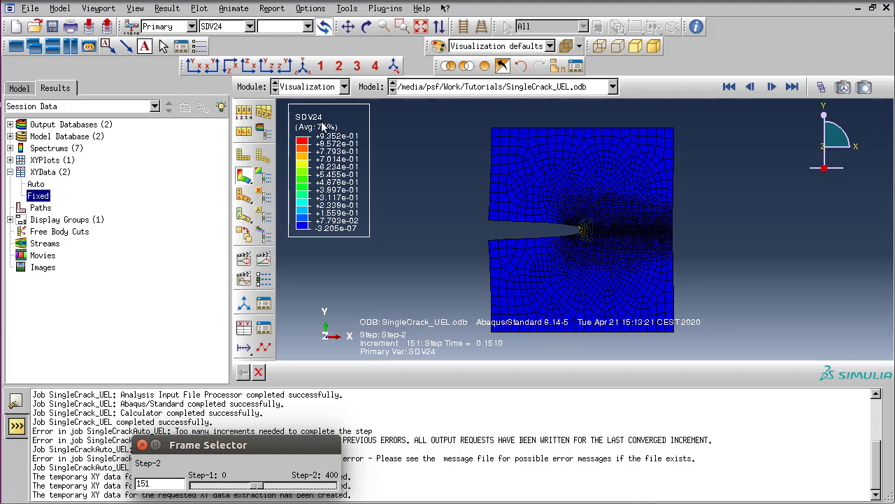
{"action": "left_click", "coordinate": [770, 88]}
{"action": "left_click", "coordinate": [770, 88]}
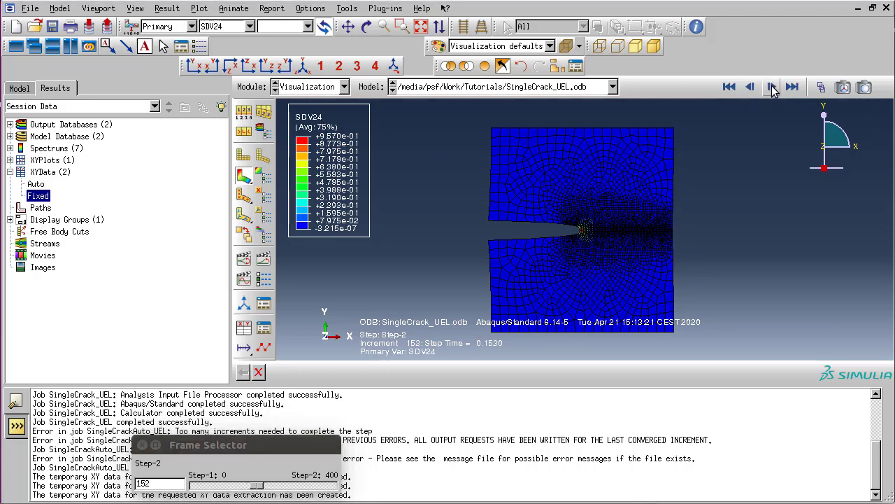
{"action": "left_click", "coordinate": [770, 88]}
{"action": "left_click_drag", "start_coordinate": [288, 445], "coordinate": [449, 268]}
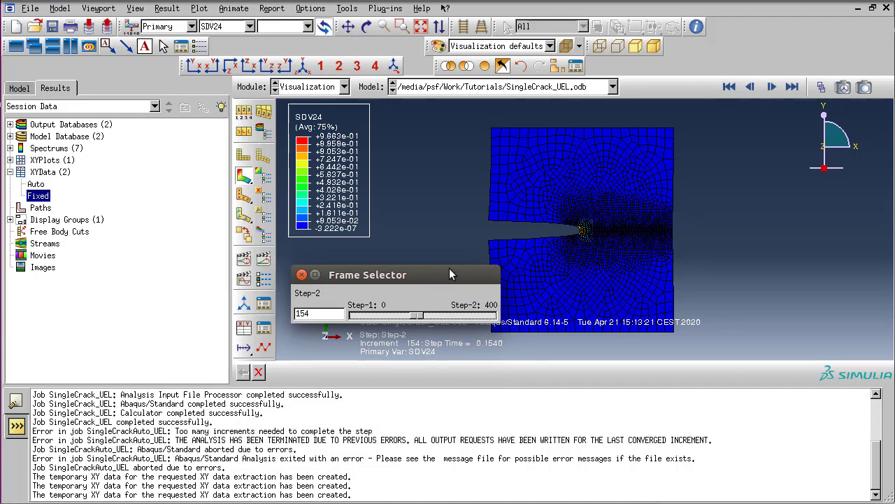
{"action": "left_click", "coordinate": [302, 276]}
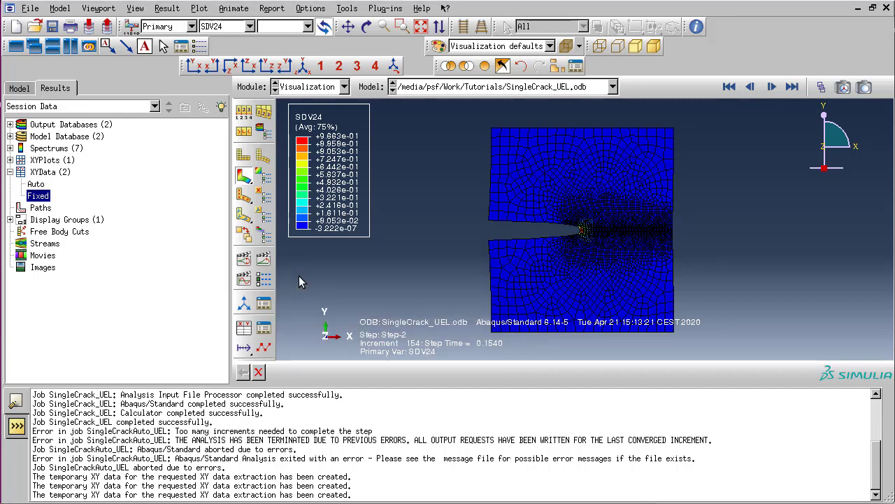
{"action": "left_click", "coordinate": [547, 87]}
{"action": "left_click", "coordinate": [556, 102]}
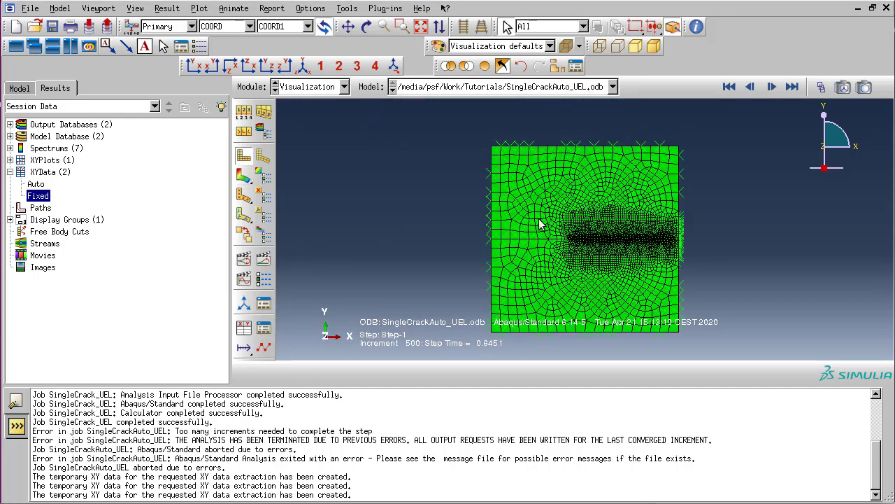
Show only the UMATELEM elements and contour SDV24 on the aborted job's results
{"action": "left_click", "coordinate": [575, 67]}
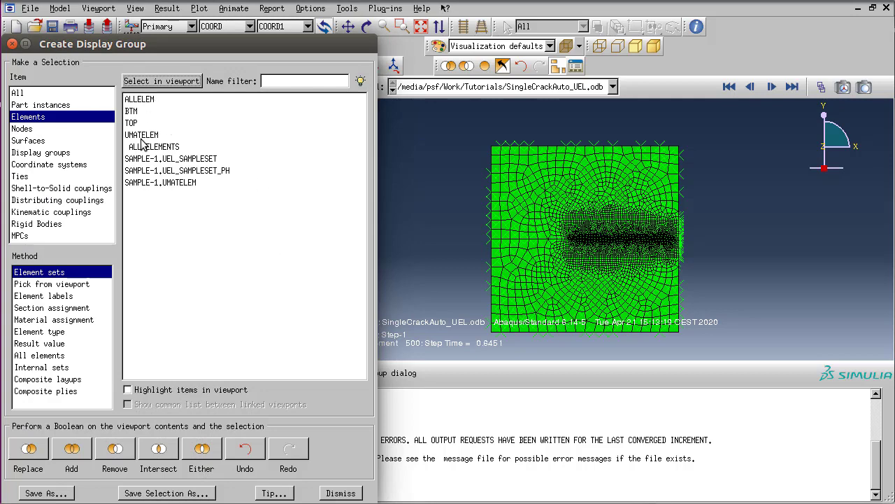
{"action": "left_click", "coordinate": [142, 136]}
{"action": "left_click", "coordinate": [42, 447]}
{"action": "left_click", "coordinate": [343, 491]}
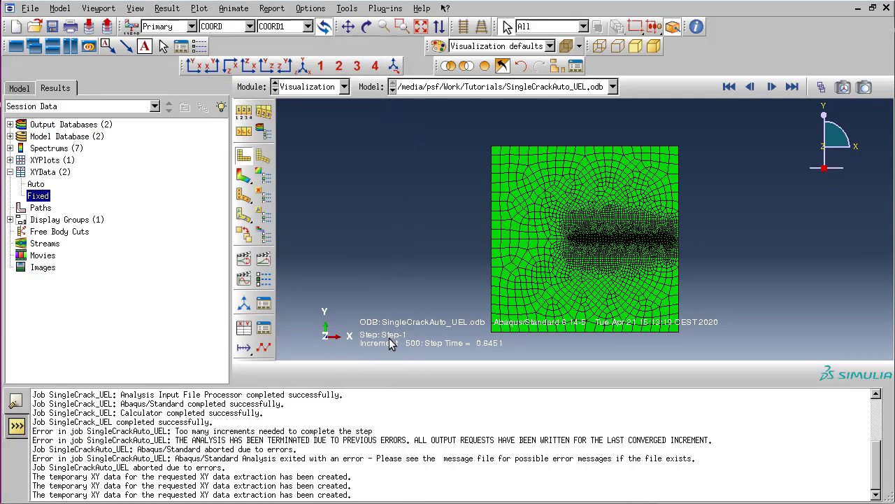
{"action": "left_click", "coordinate": [249, 26]}
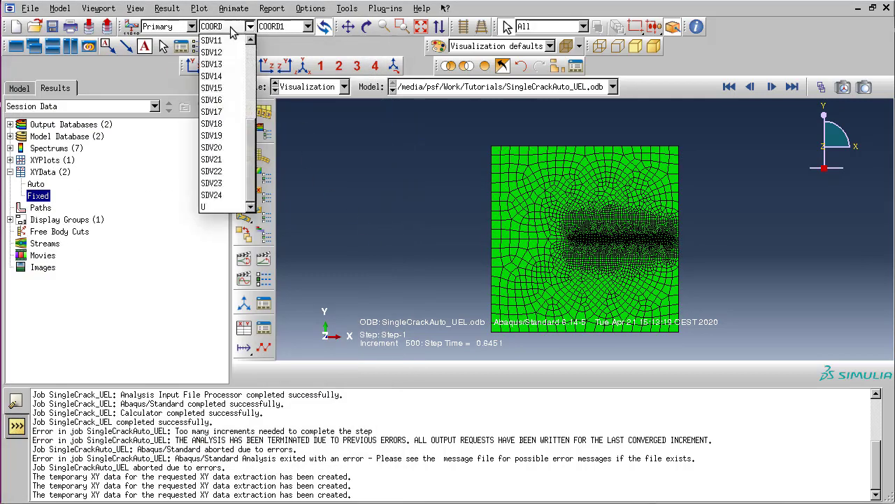
{"action": "left_click", "coordinate": [219, 194]}
Go to increment 53 with the frame selector slider
{"action": "left_click", "coordinate": [821, 87]}
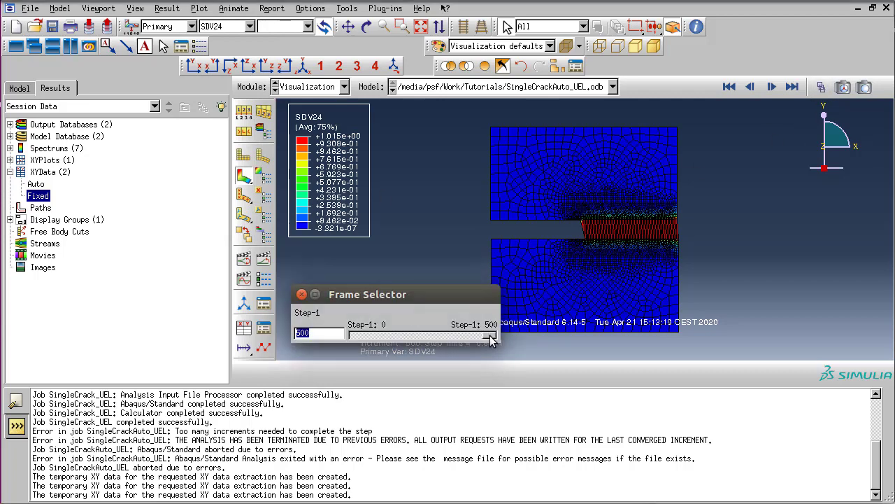
{"action": "left_click_drag", "start_coordinate": [493, 336], "coordinate": [370, 343]}
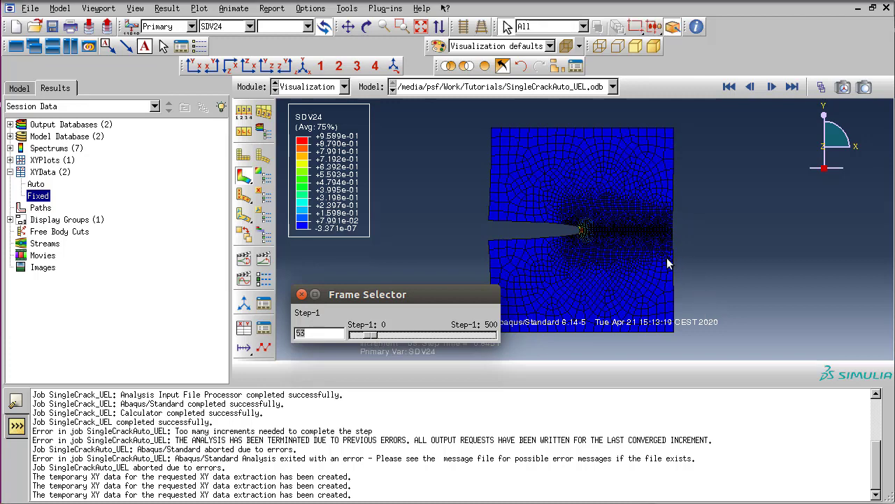
{"action": "left_click_drag", "start_coordinate": [436, 299], "coordinate": [489, 202]}
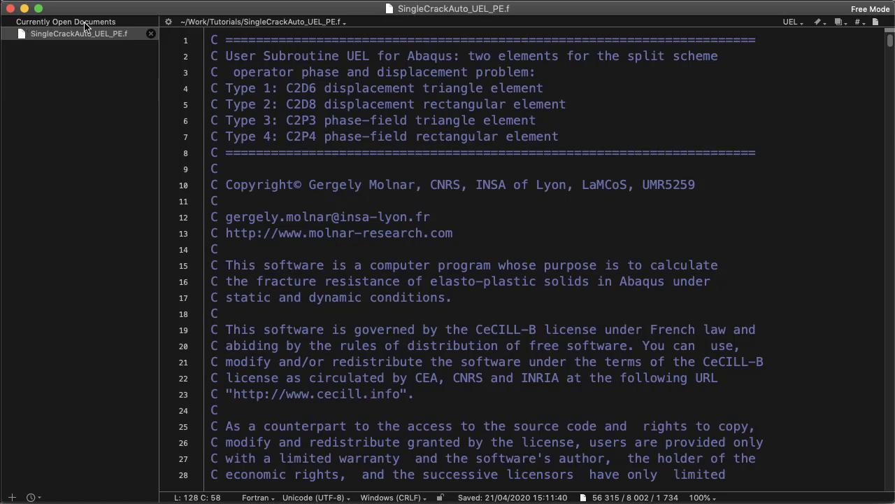
Scroll to the PARAMETER block at line 124 and highlight DENGMAX=0.5
{"action": "scroll", "coordinate": [464, 272], "scroll_direction": "down", "scroll_amount": 2}
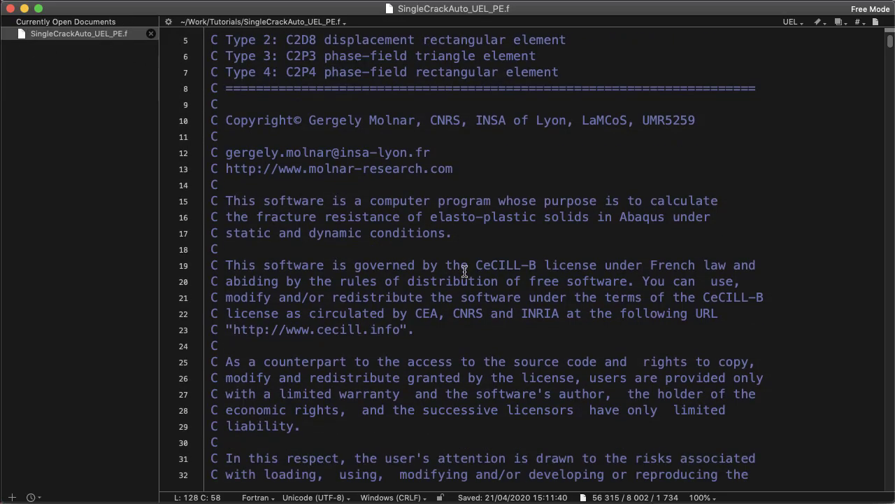
{"action": "scroll", "coordinate": [464, 272], "scroll_direction": "down", "scroll_amount": 20}
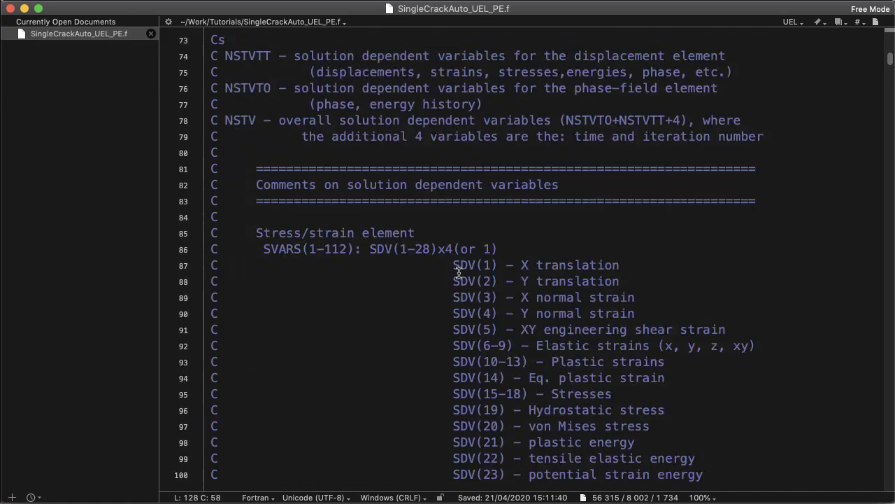
{"action": "scroll", "coordinate": [459, 271], "scroll_direction": "down", "scroll_amount": 10}
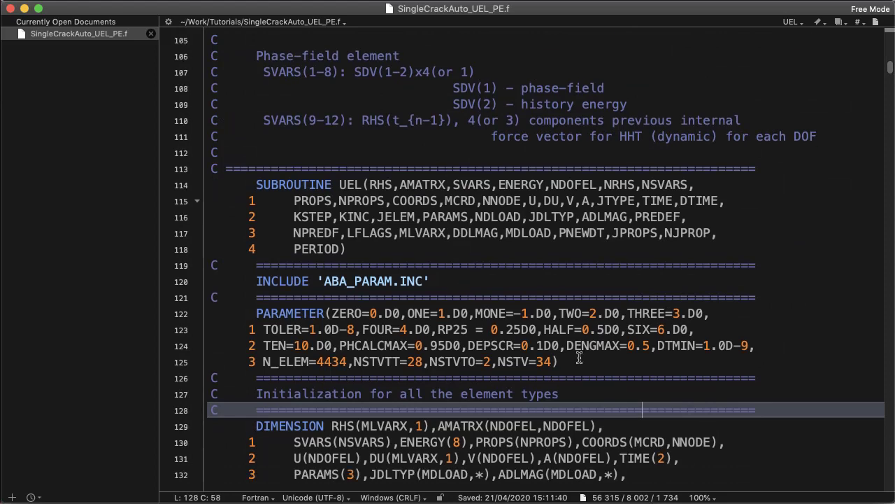
{"action": "left_click_drag", "start_coordinate": [567, 345], "coordinate": [649, 353]}
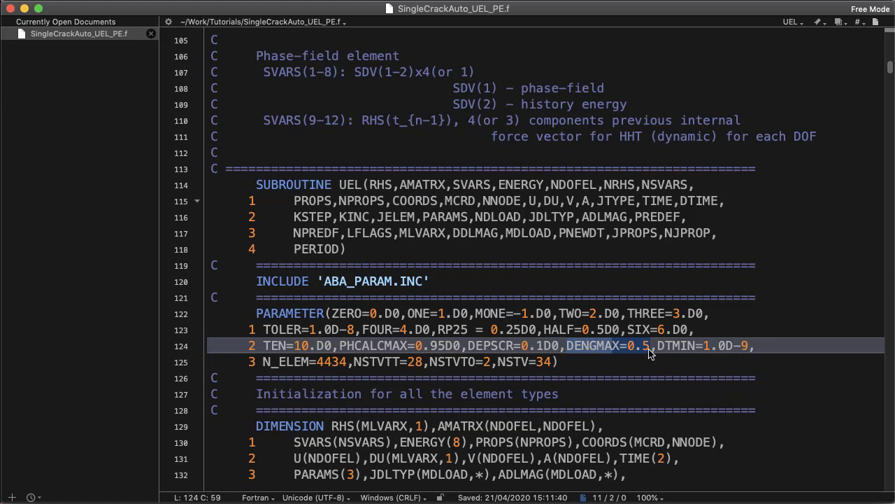
{"action": "left_click_drag", "start_coordinate": [566, 345], "coordinate": [648, 347]}
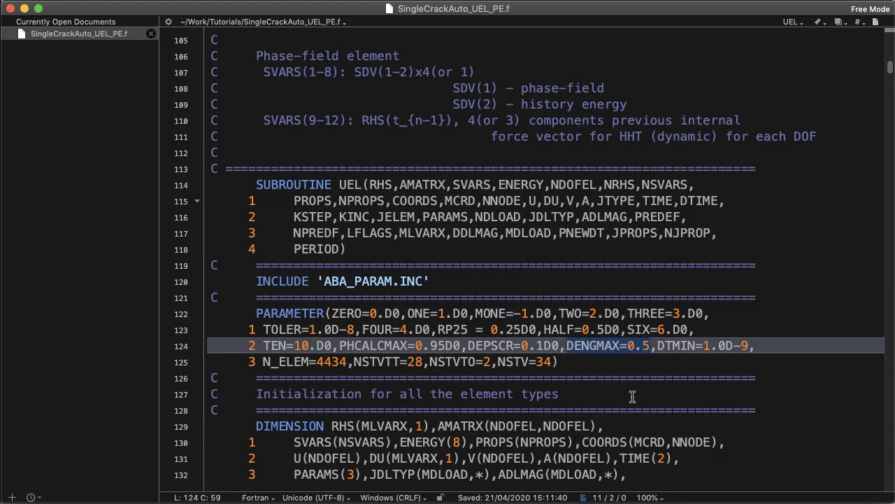